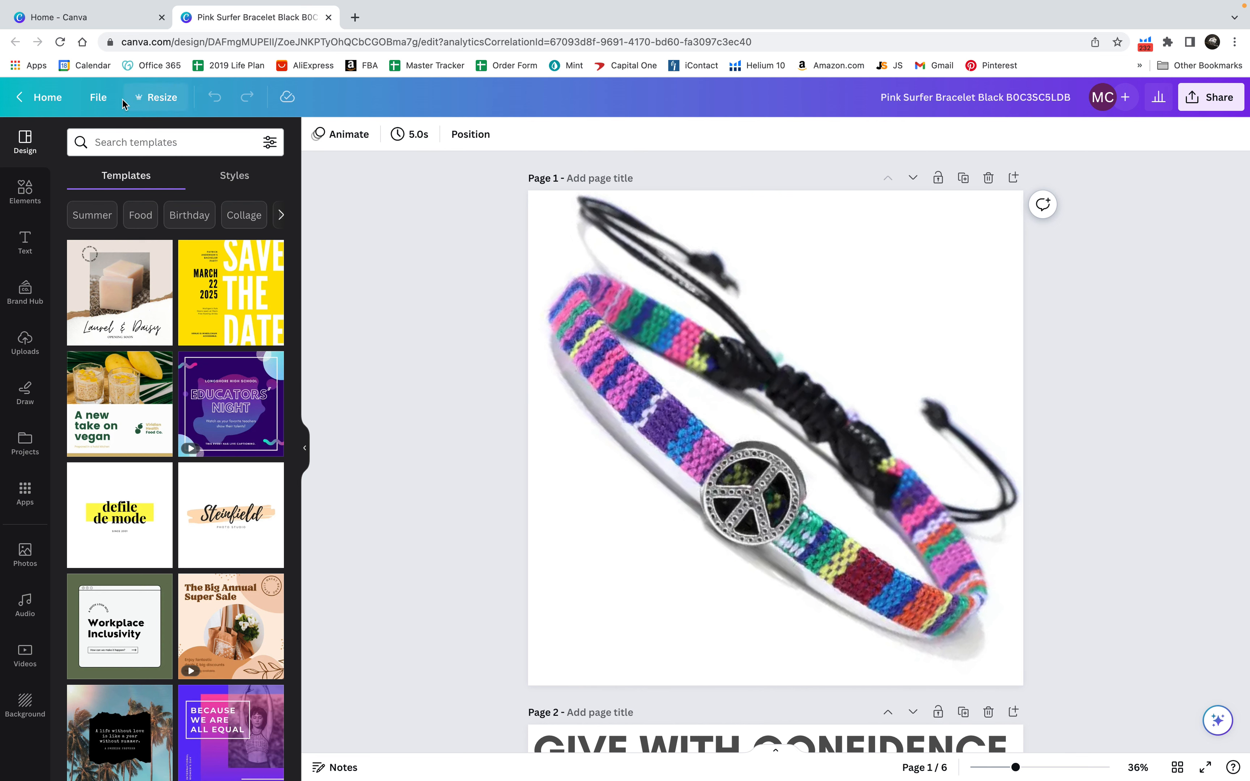
# Step: Make a copy of the Pink Surfer Bracelet design and close the original, keeping only the copy open
pyautogui.click(98, 98)
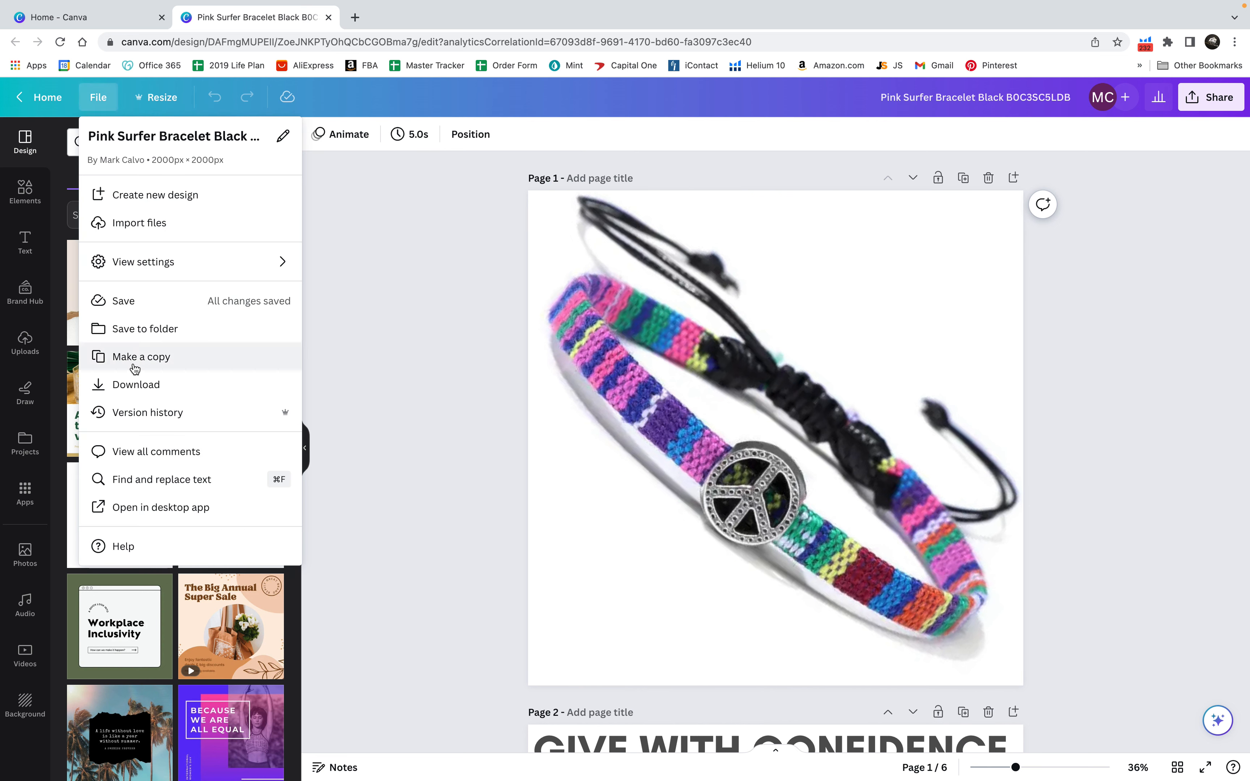
pyautogui.click(159, 358)
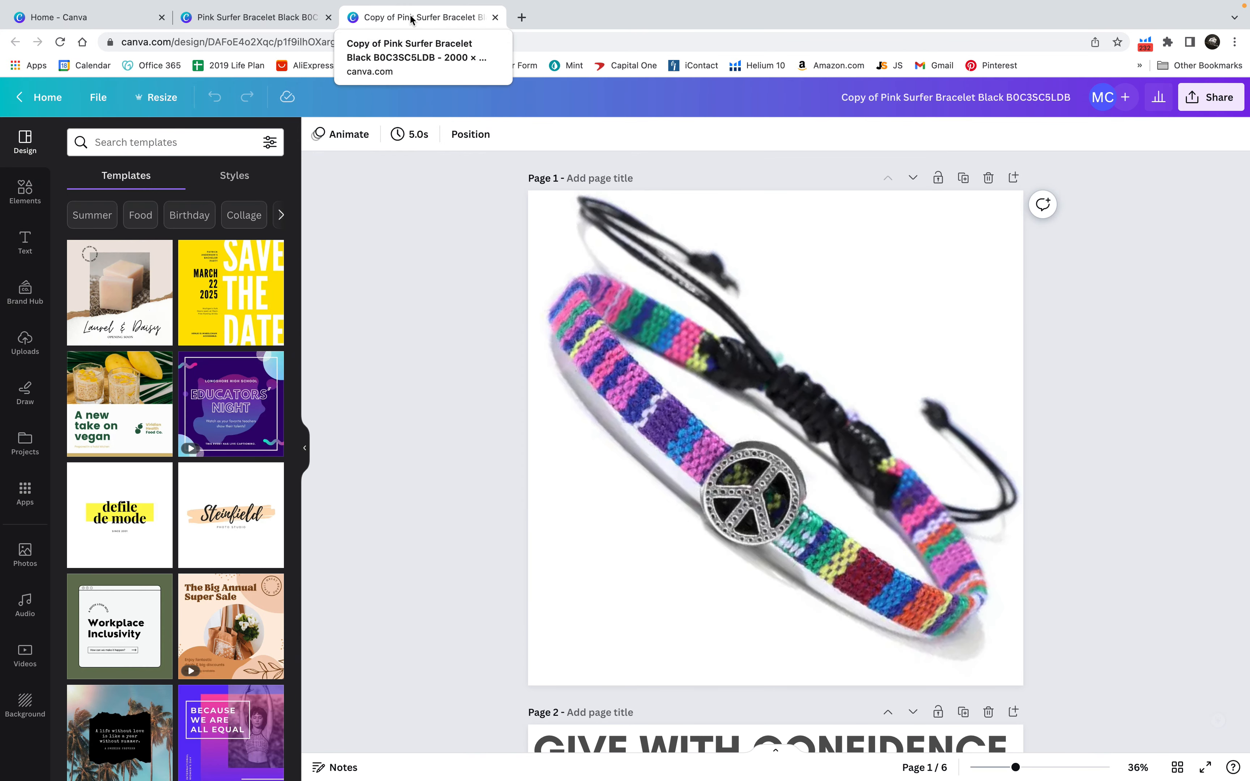
pyautogui.click(320, 21)
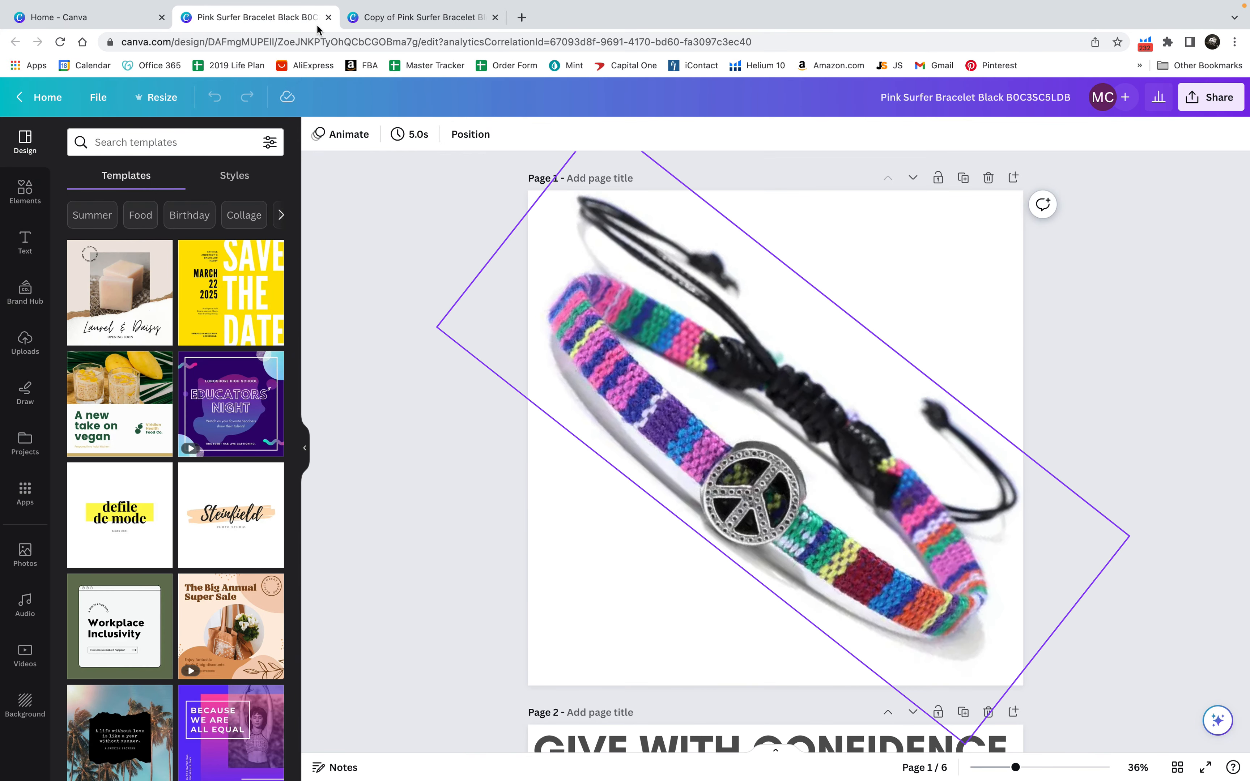
pyautogui.click(326, 18)
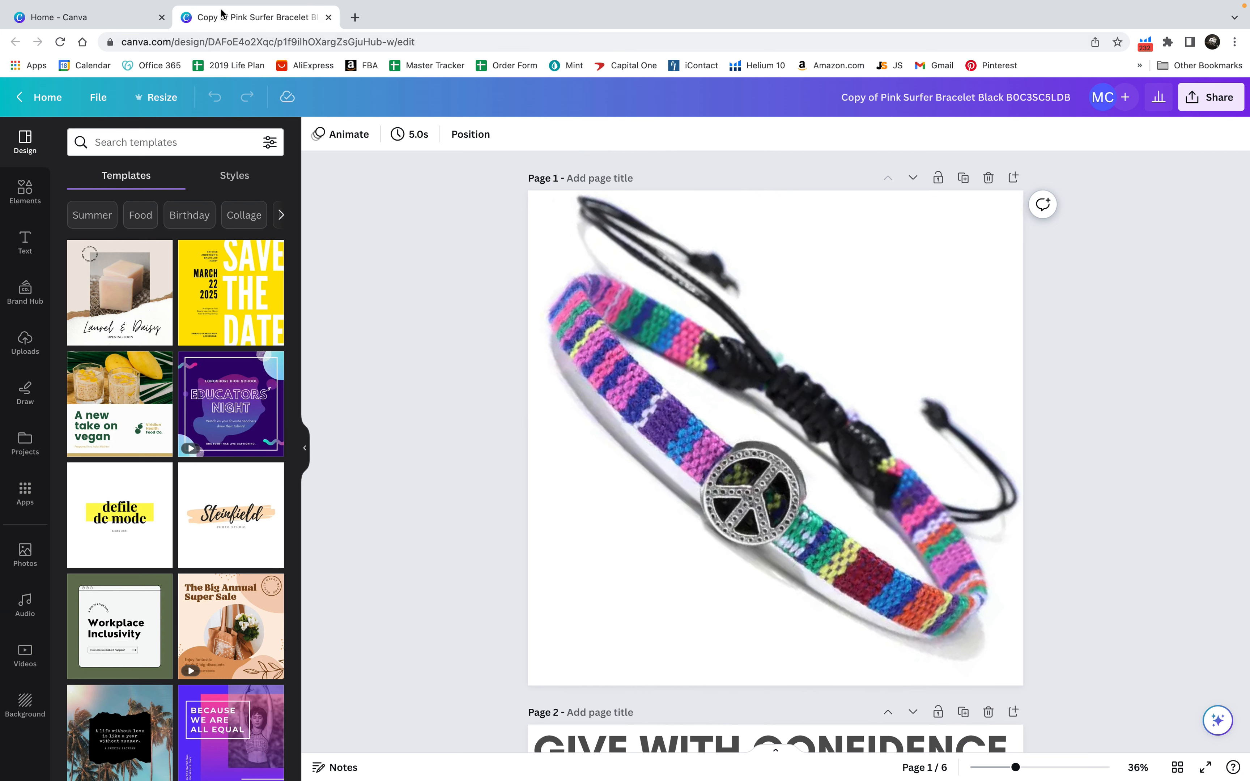
# Step: Rename the copied design as "Example ASIN:"
pyautogui.doubleClick(868, 103)
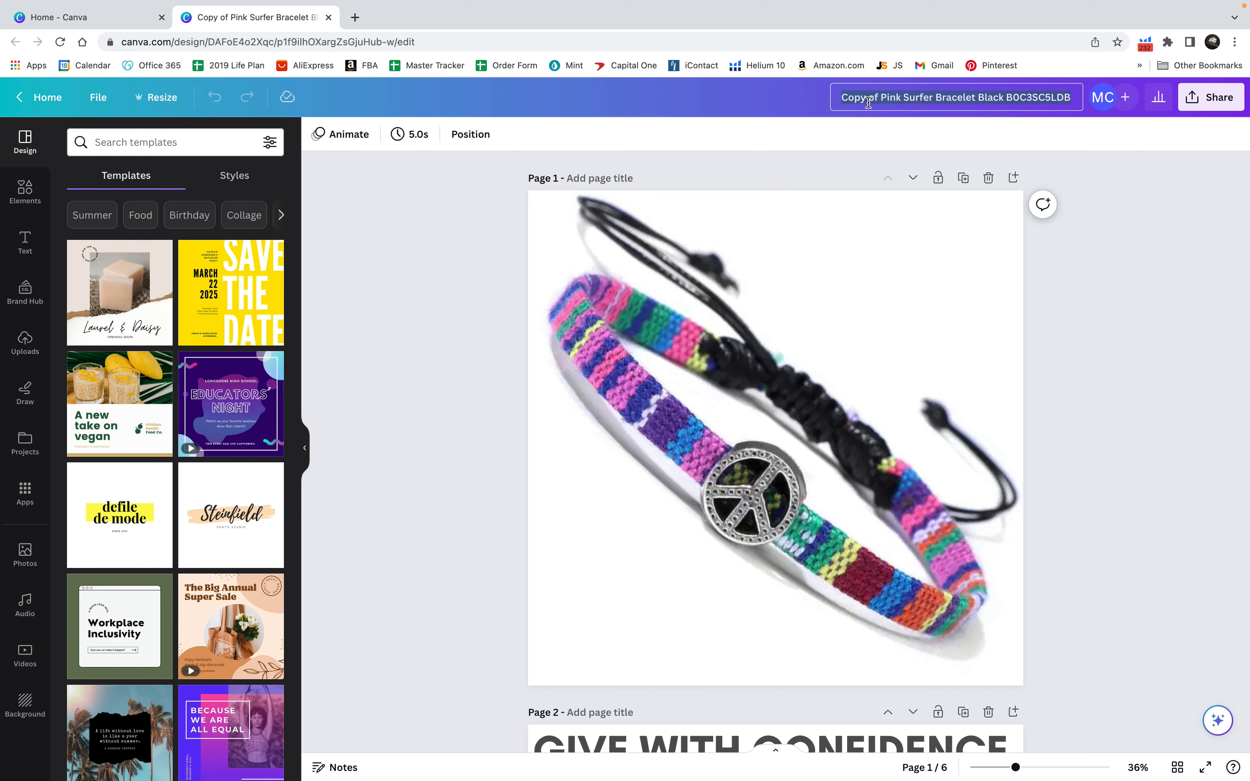
pyautogui.write('Example')
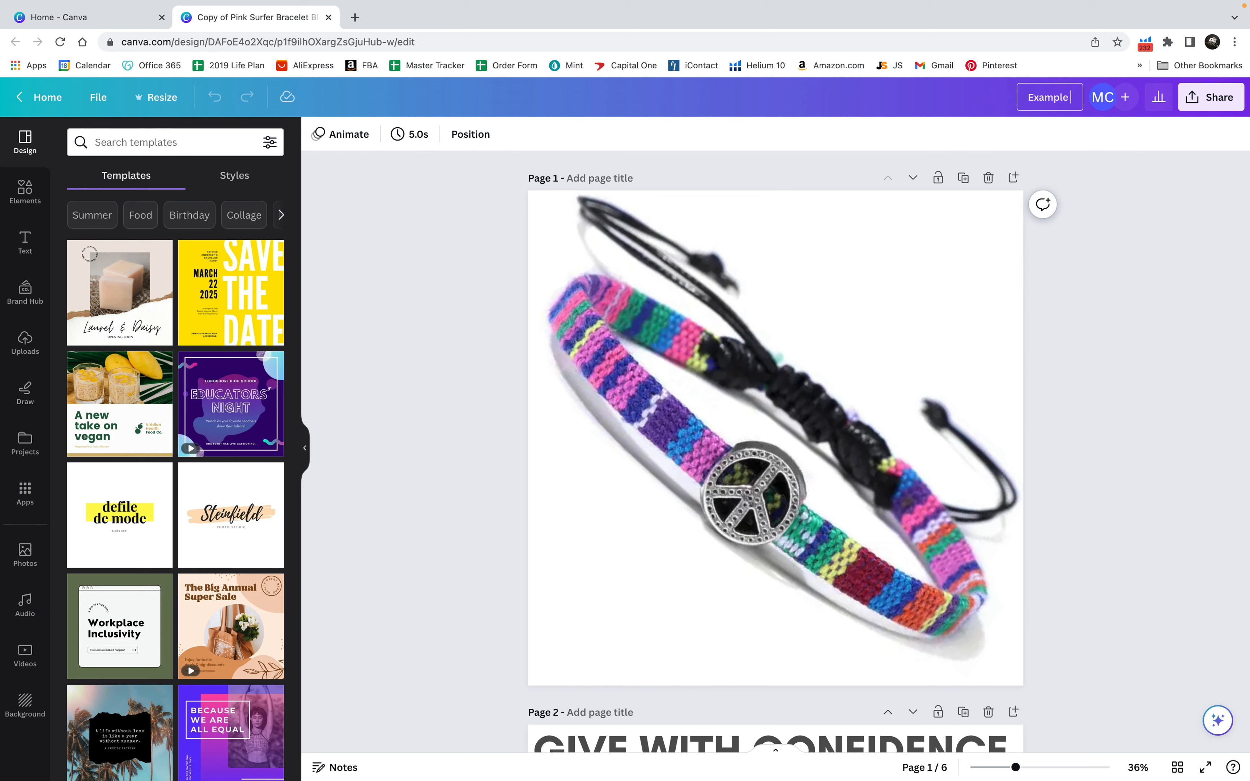
pyautogui.write(' ASIN:')
# Step: Open the Master Product Tracker spreadsheet and copy the child ASIN of the black-and-white peace-sign surfer bracelet in row 7
pyautogui.click(356, 19)
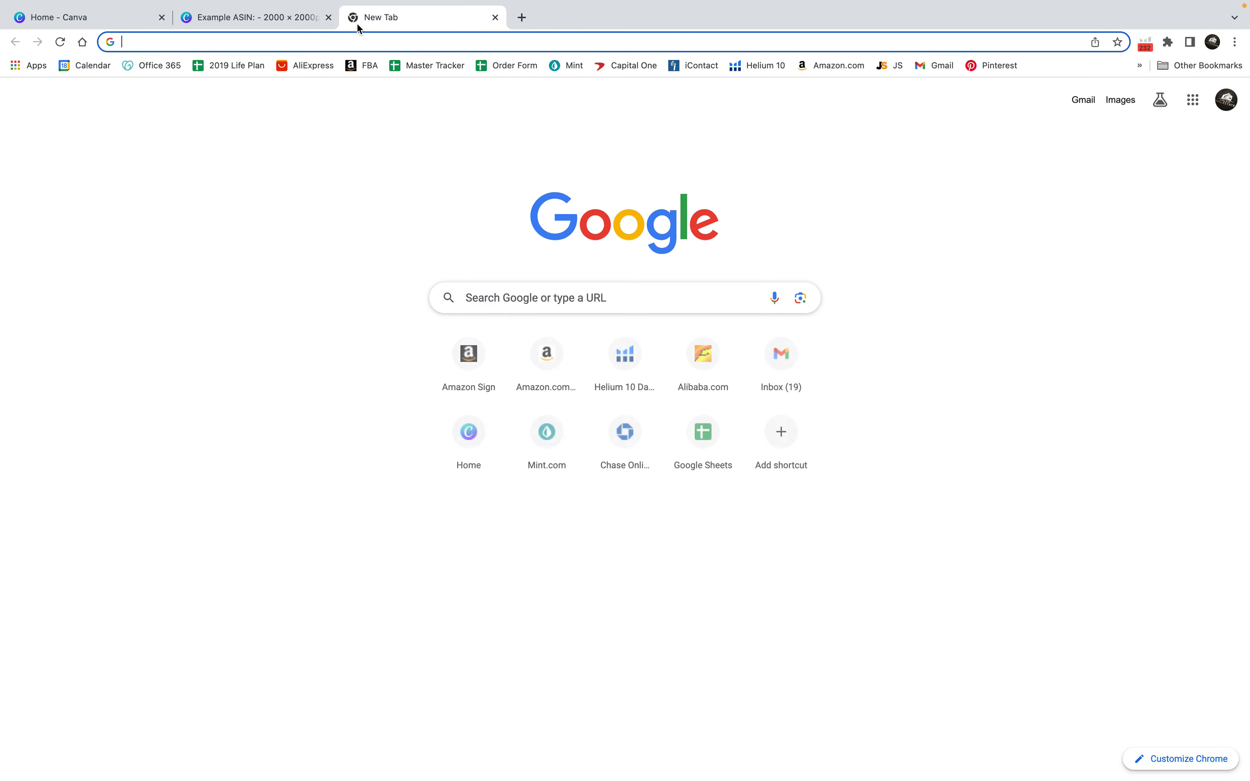
pyautogui.click(517, 66)
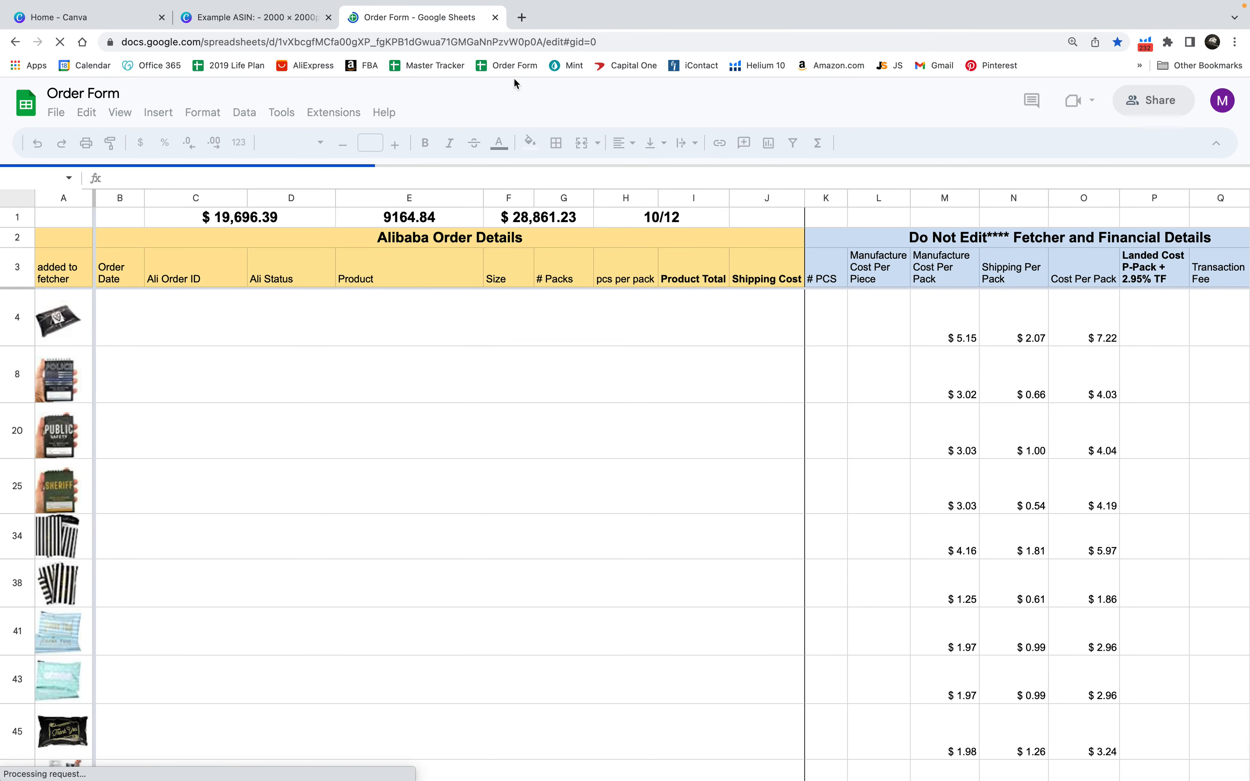
pyautogui.click(418, 66)
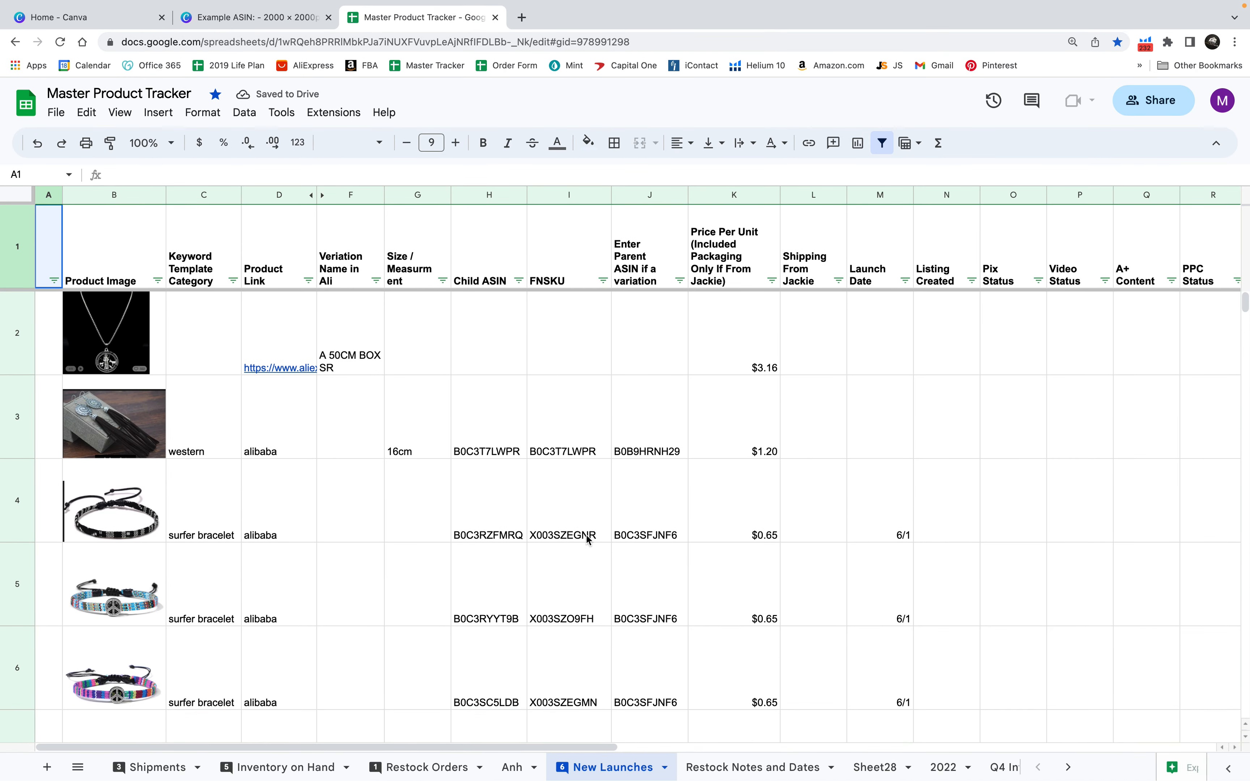
pyautogui.click(481, 268)
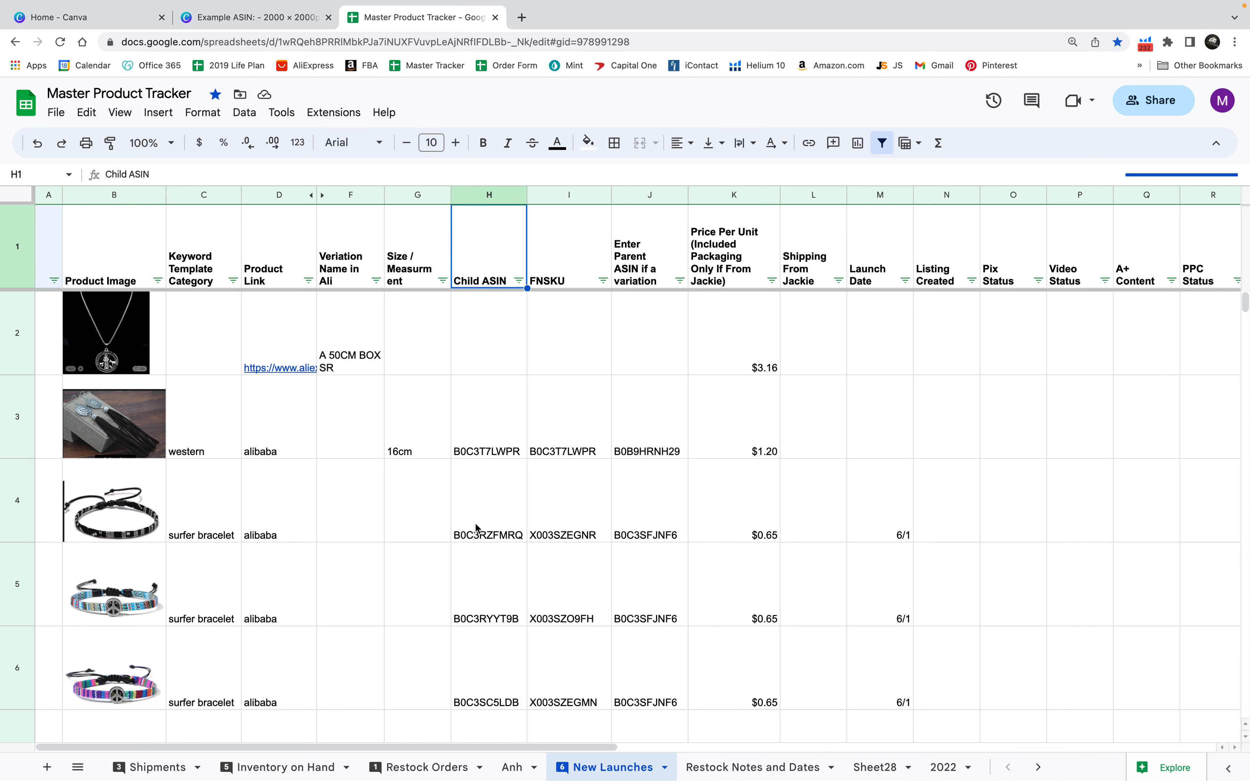
pyautogui.click(506, 513)
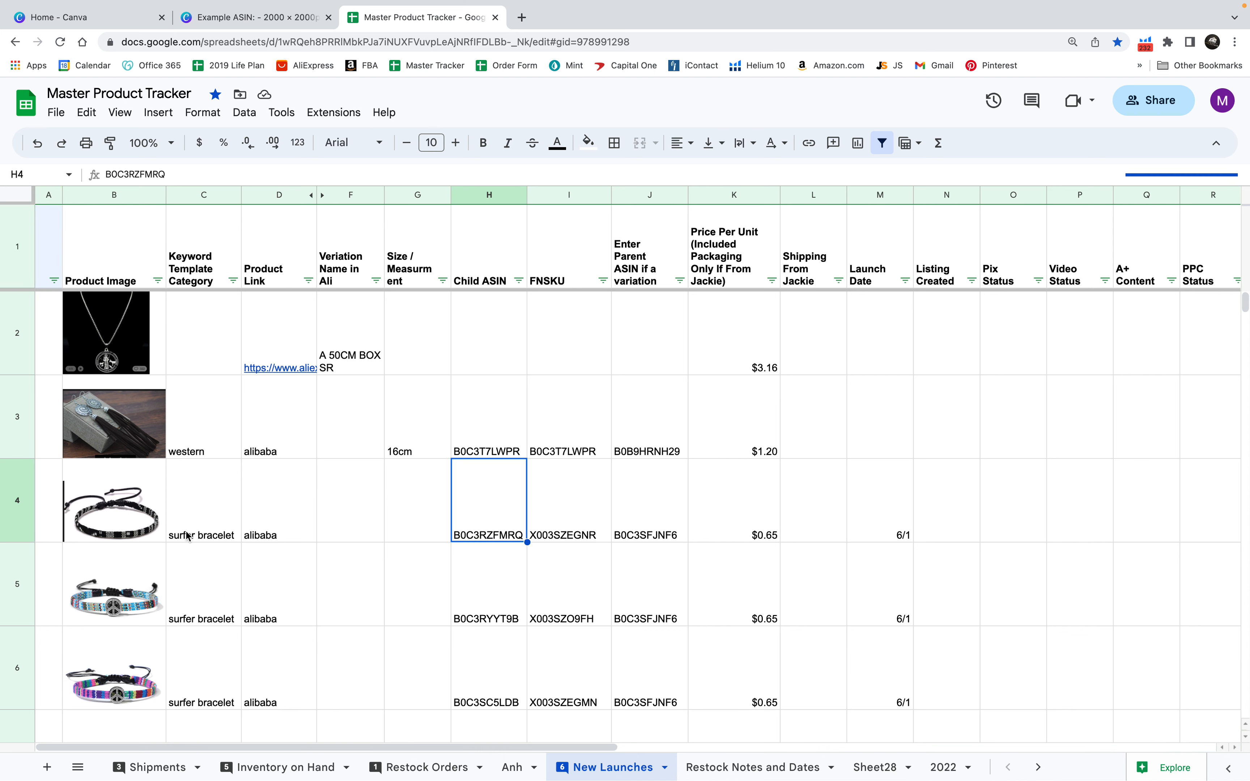
pyautogui.scroll(-3, 419, 640)
pyautogui.click(118, 519)
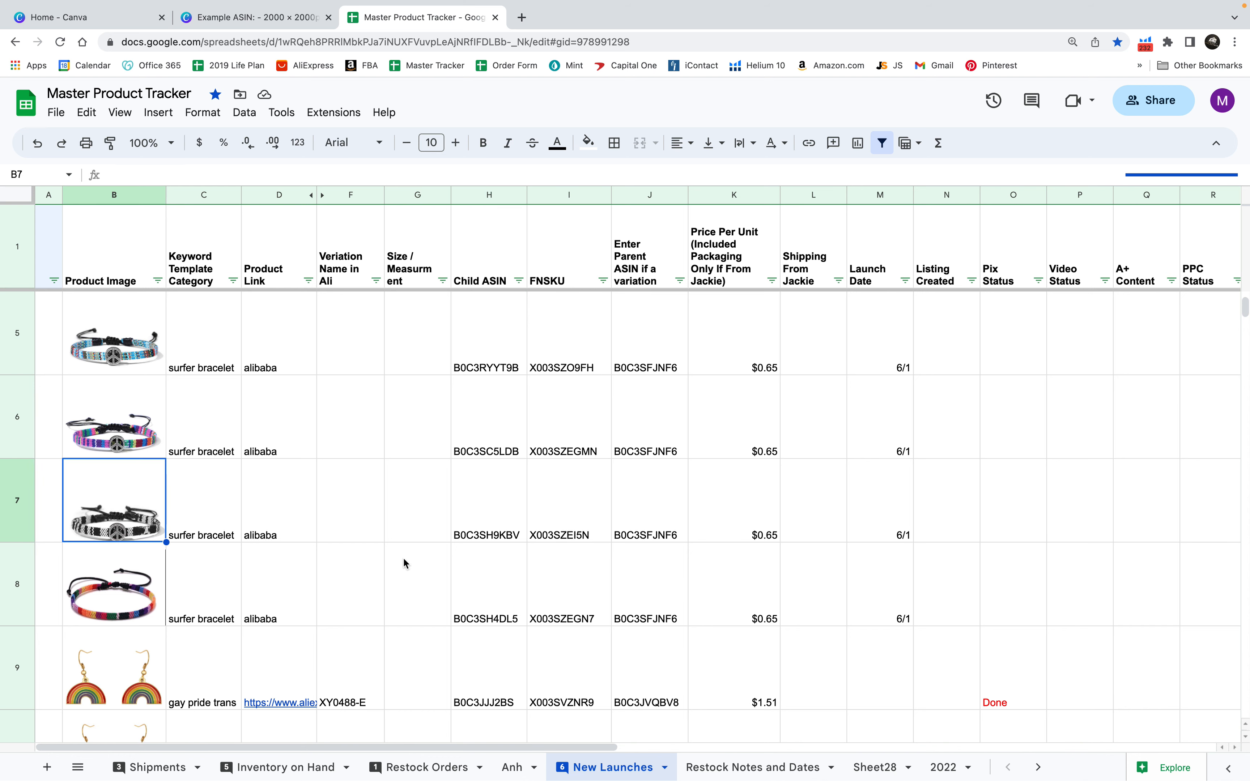
pyautogui.click(489, 522)
pyautogui.hotkey('ctrl', 'c')
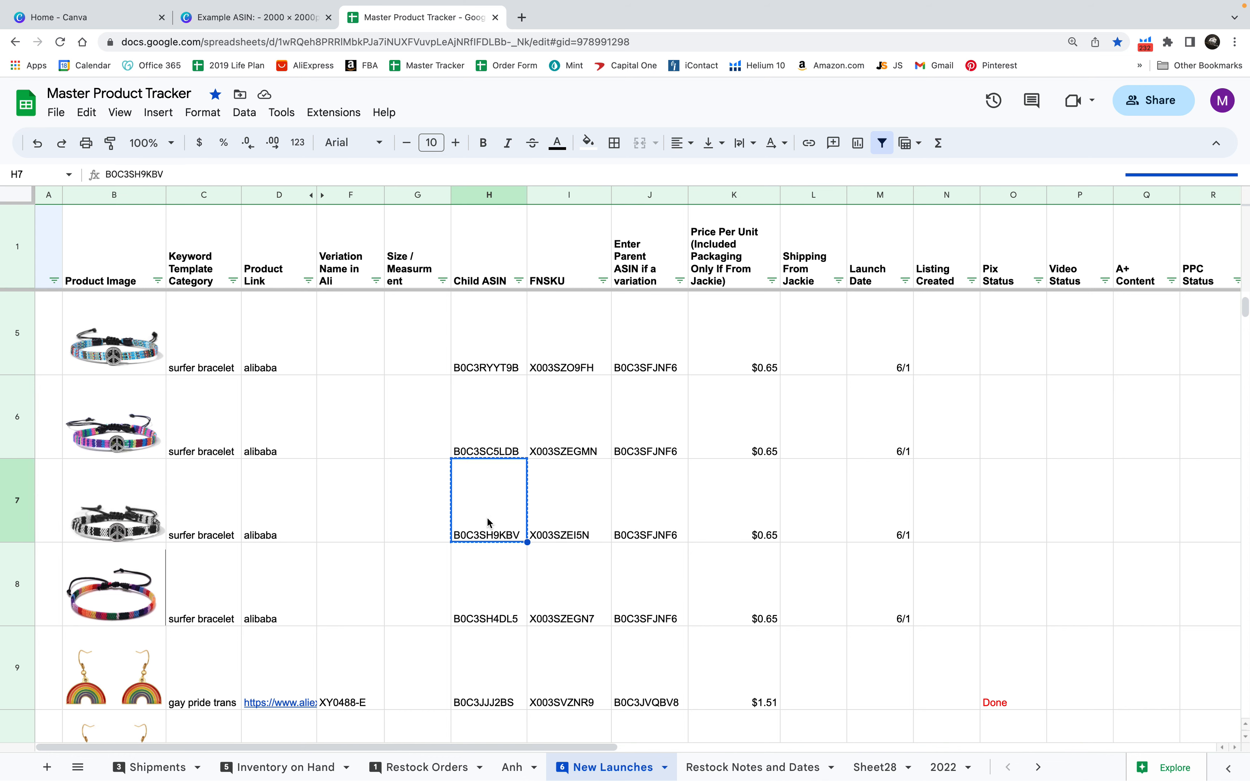
# Step: Back in the Canva design, change its title to "Example Black Bracelet B0C3SH9KBV" using the copied ASIN
pyautogui.click(253, 18)
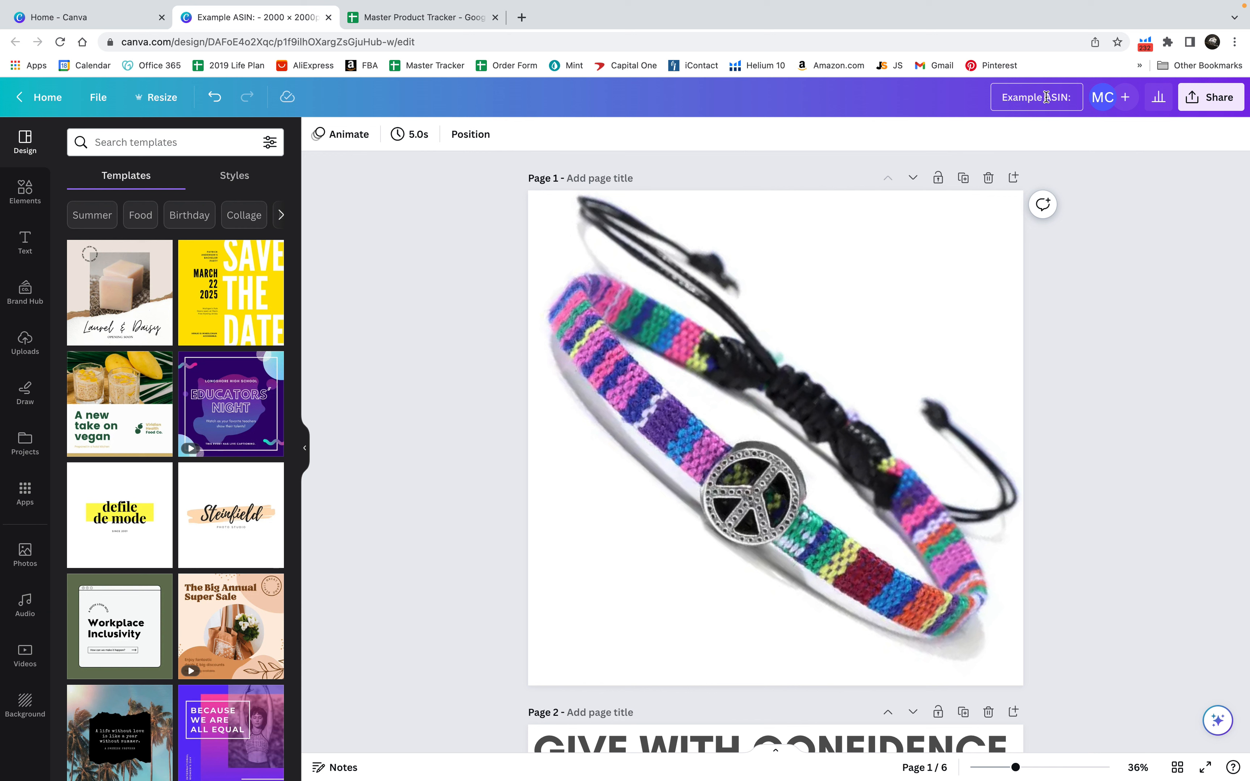
pyautogui.press('BackSpace')
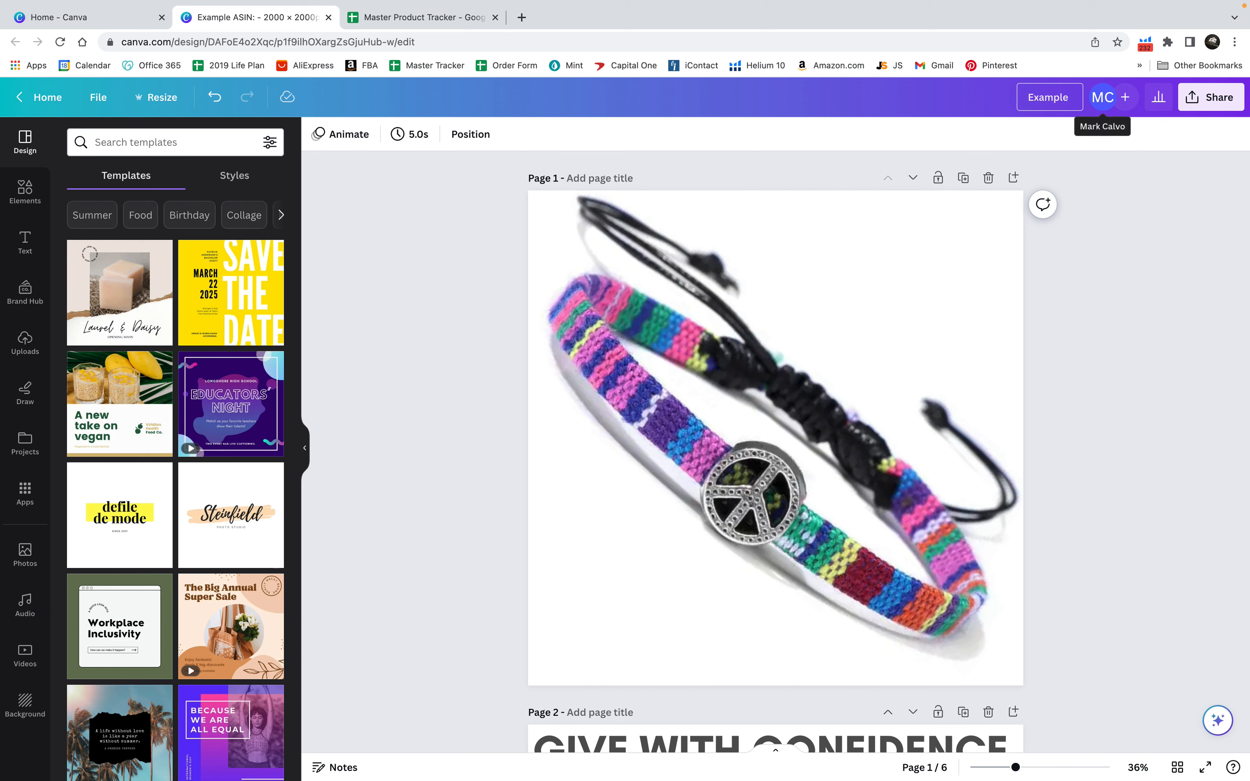
pyautogui.write('Black Bracelet')
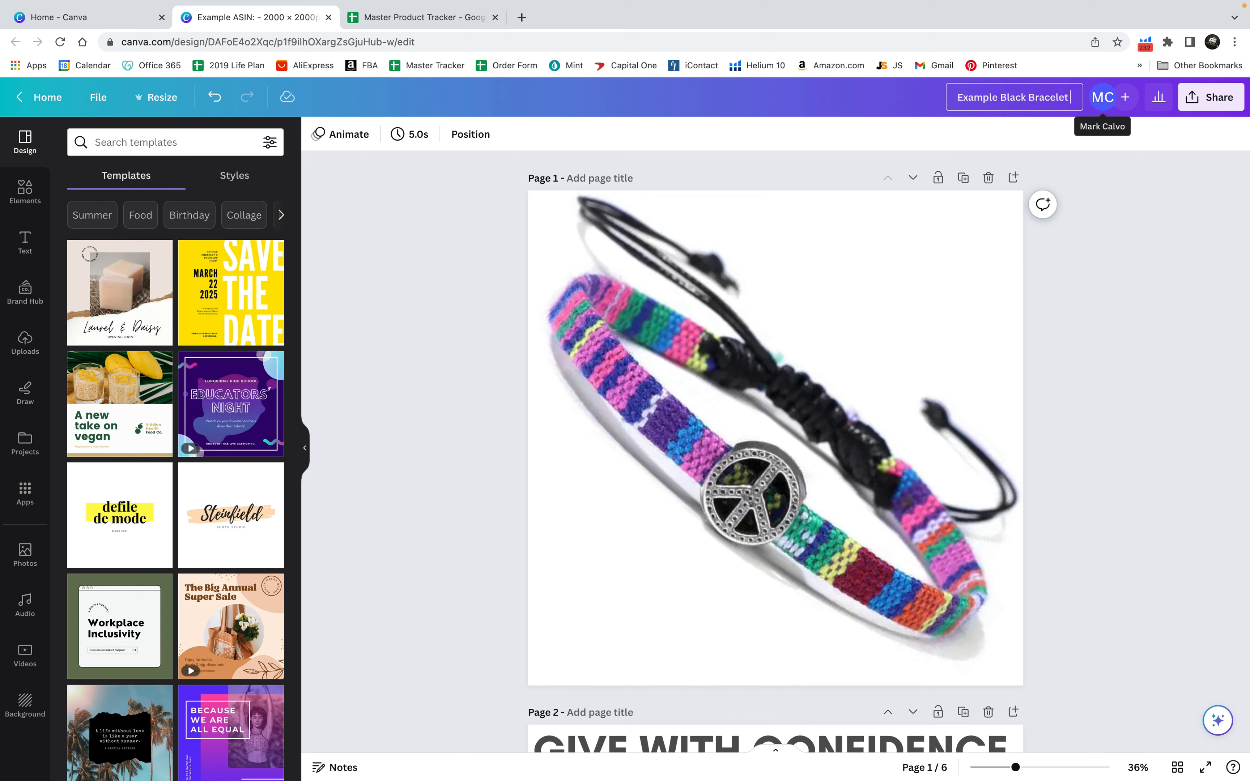
pyautogui.press('super+v')
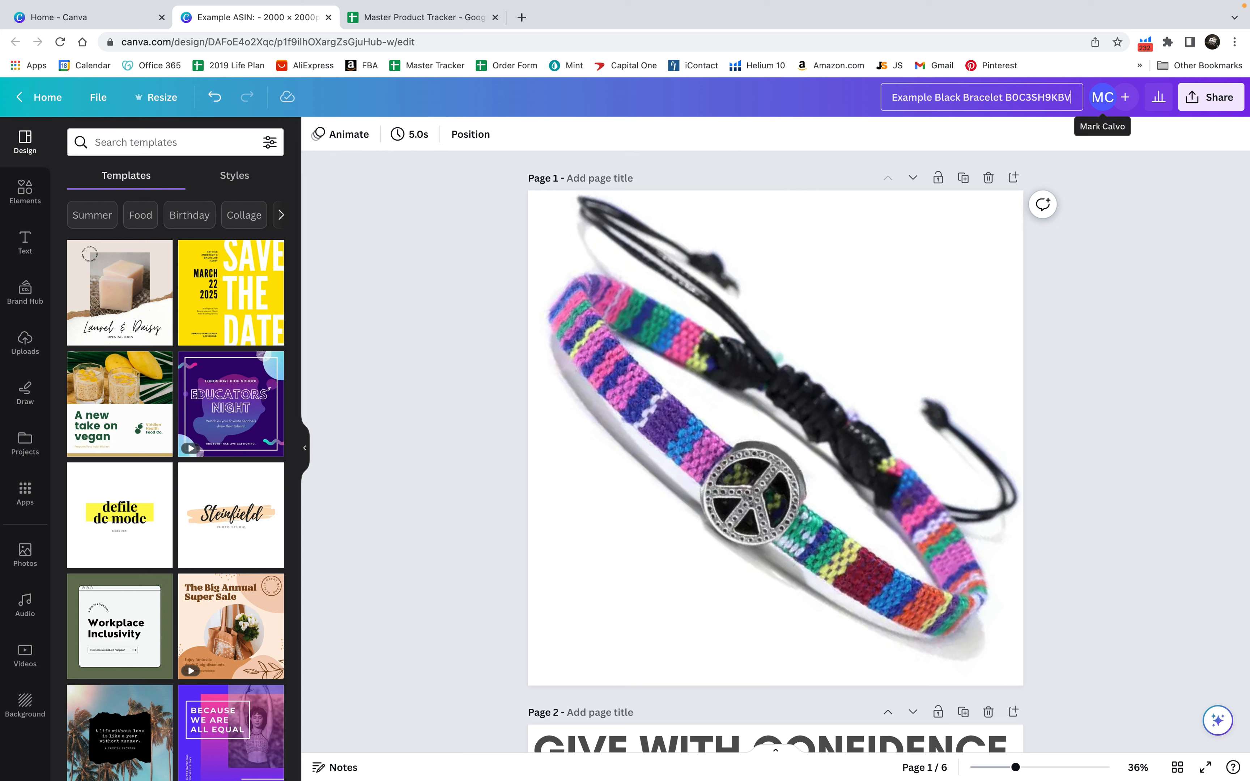
pyautogui.click(1166, 277)
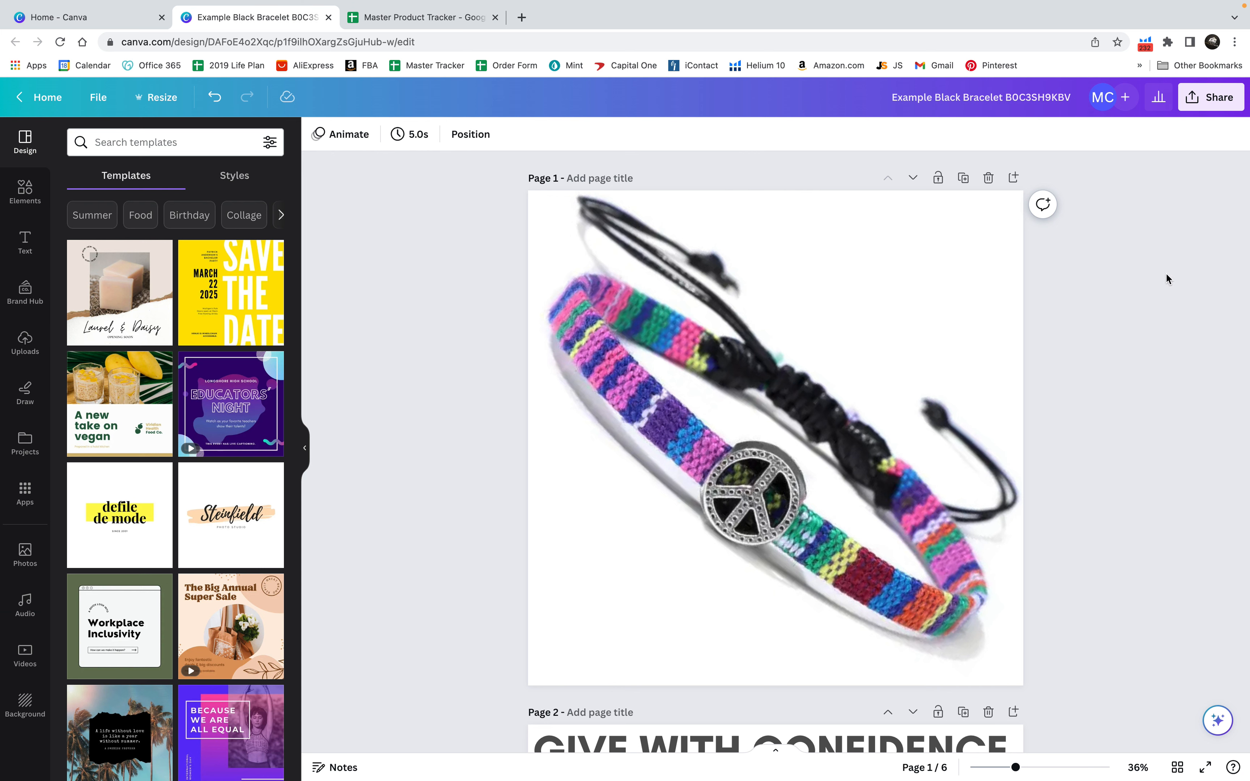
# Step: Replace the multicolored bracelet photo on page 1 with the uploaded diagonal black-and-white peace-sign bracelet image
pyautogui.click(752, 515)
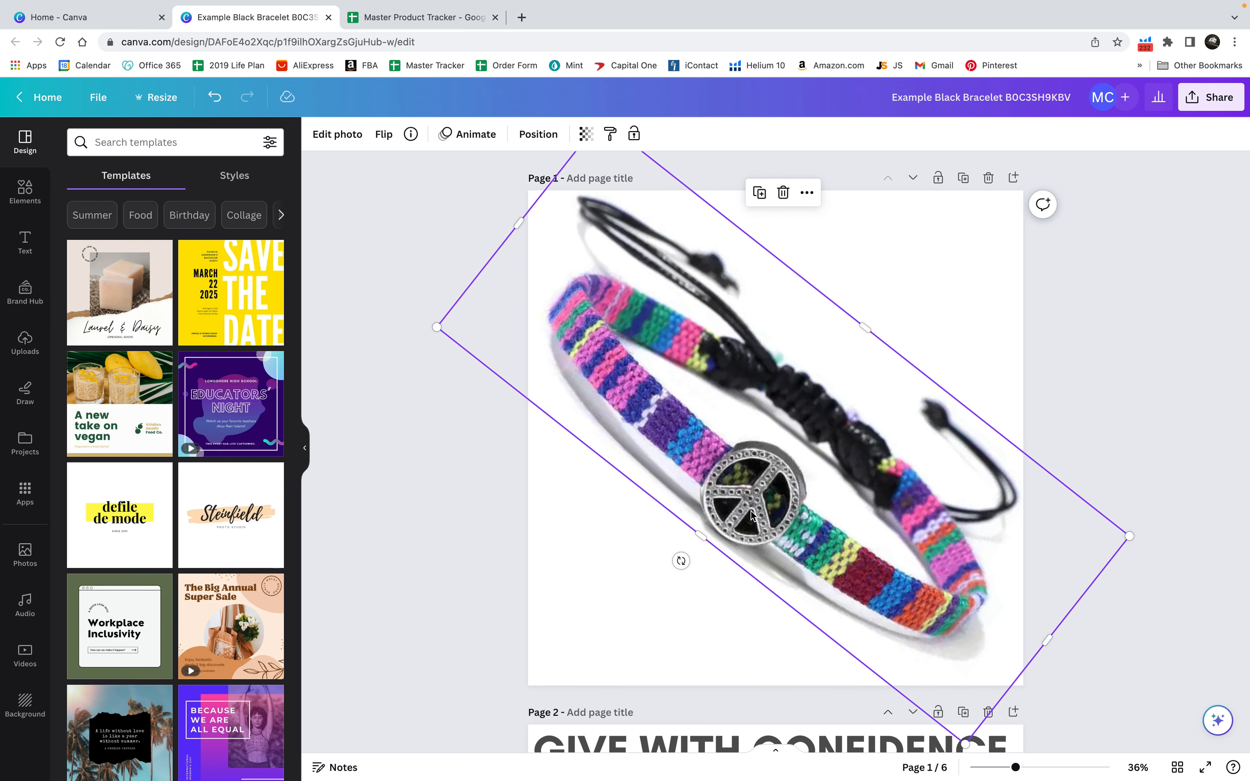
pyautogui.press('Delete')
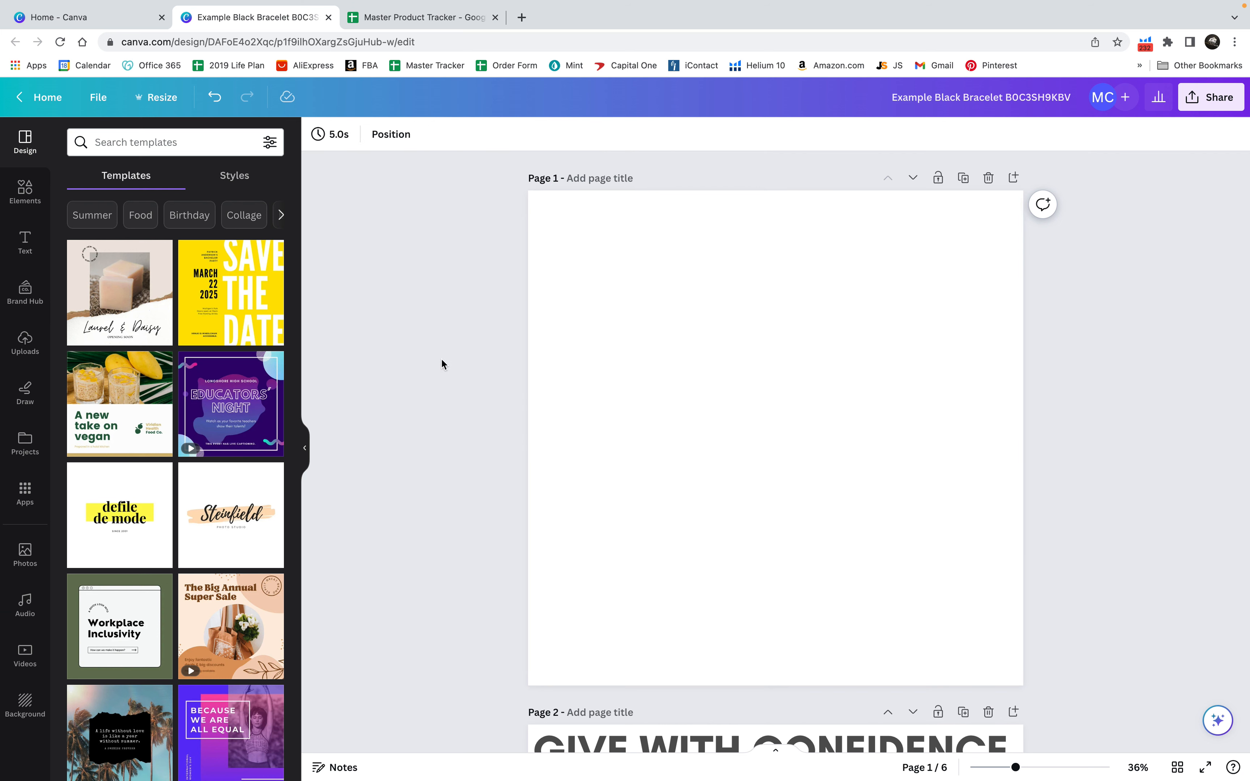
pyautogui.click(25, 341)
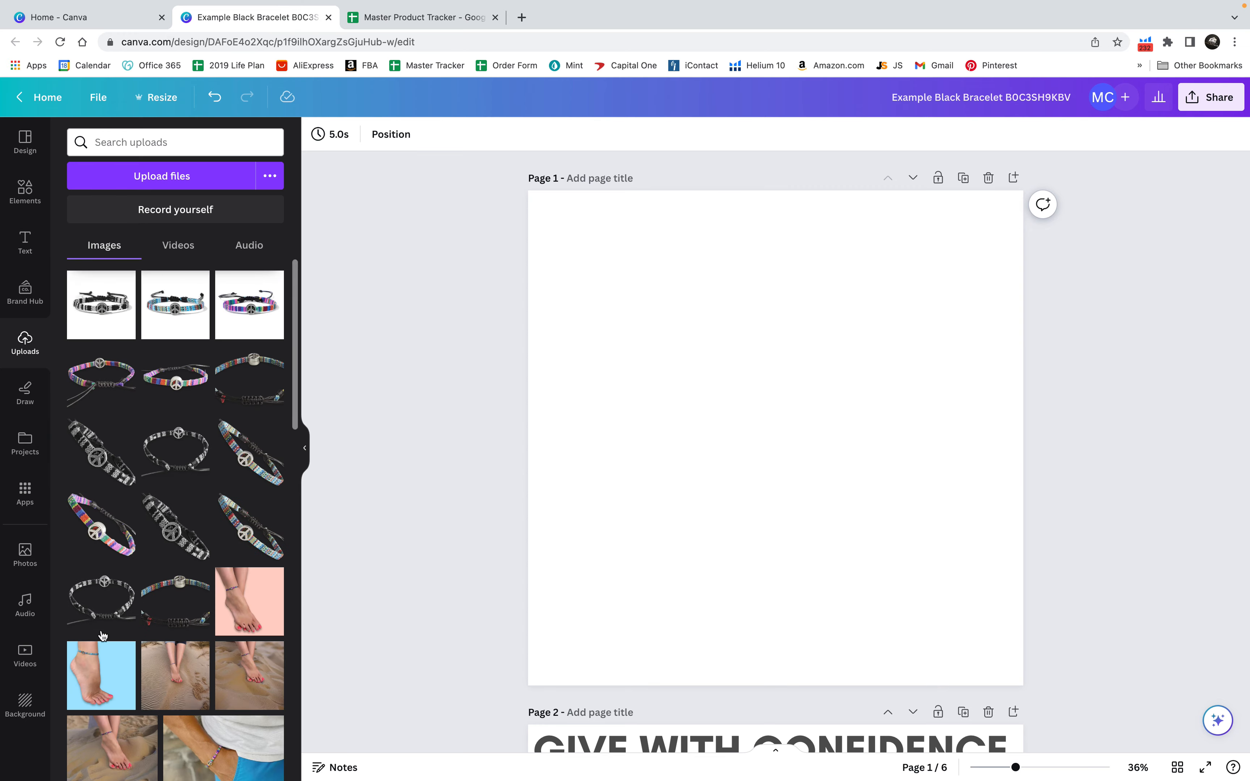
pyautogui.scroll(-1, 131, 631)
pyautogui.scroll(-10, 130, 631)
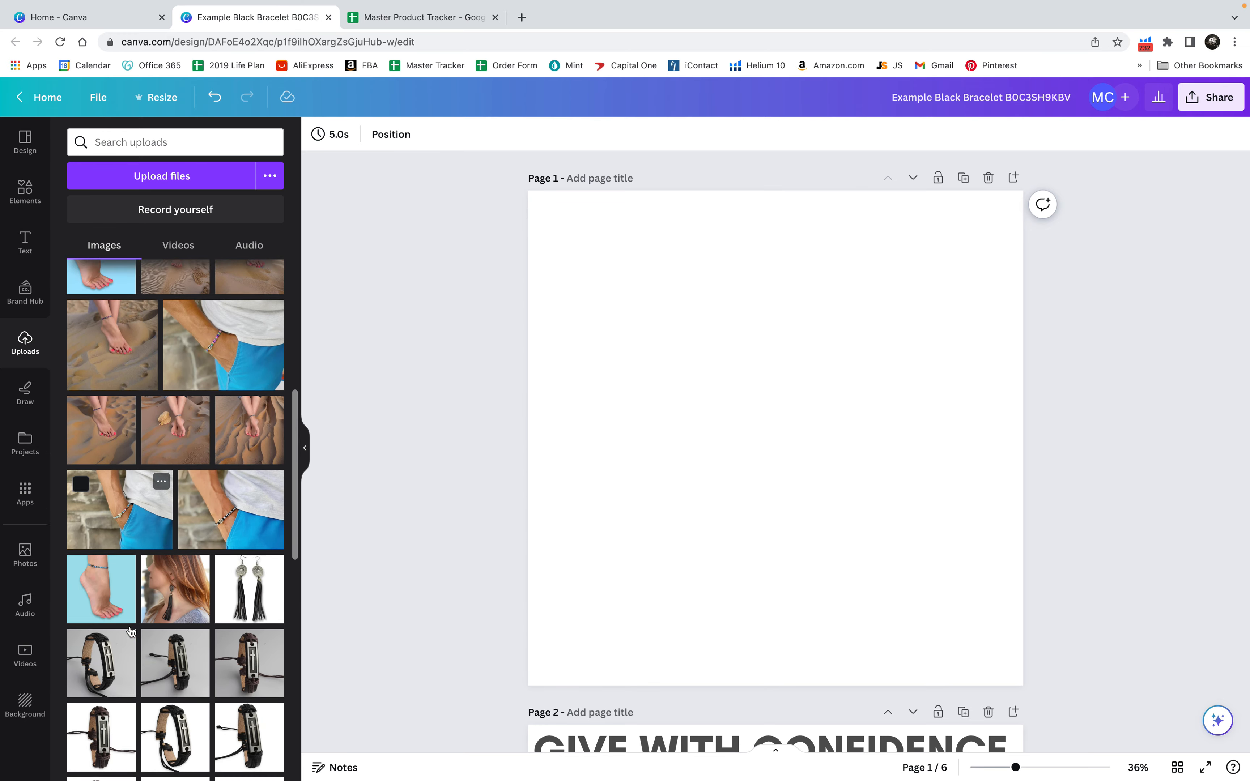
pyautogui.scroll(10, 130, 632)
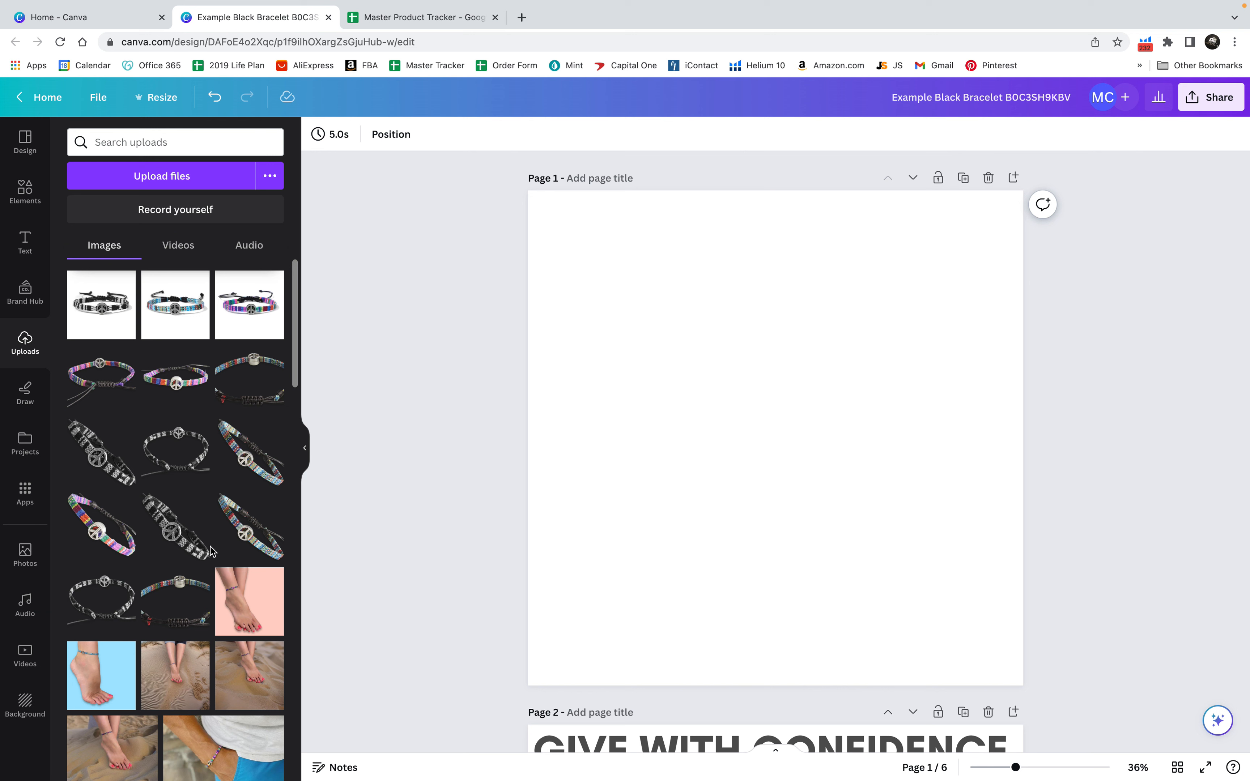
pyautogui.moveTo(118, 462)
pyautogui.click(100, 460)
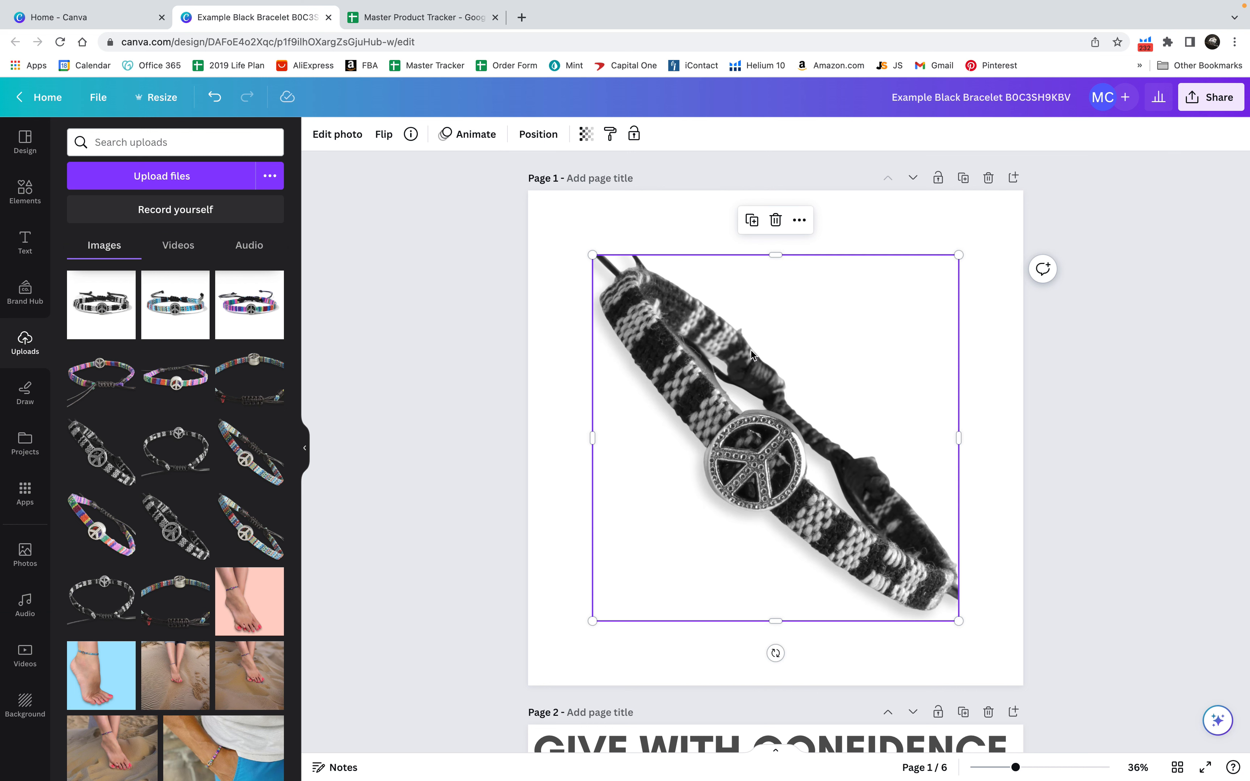
# Step: Set the black-and-white bracelet image as the background of page 1
pyautogui.rightClick(679, 411)
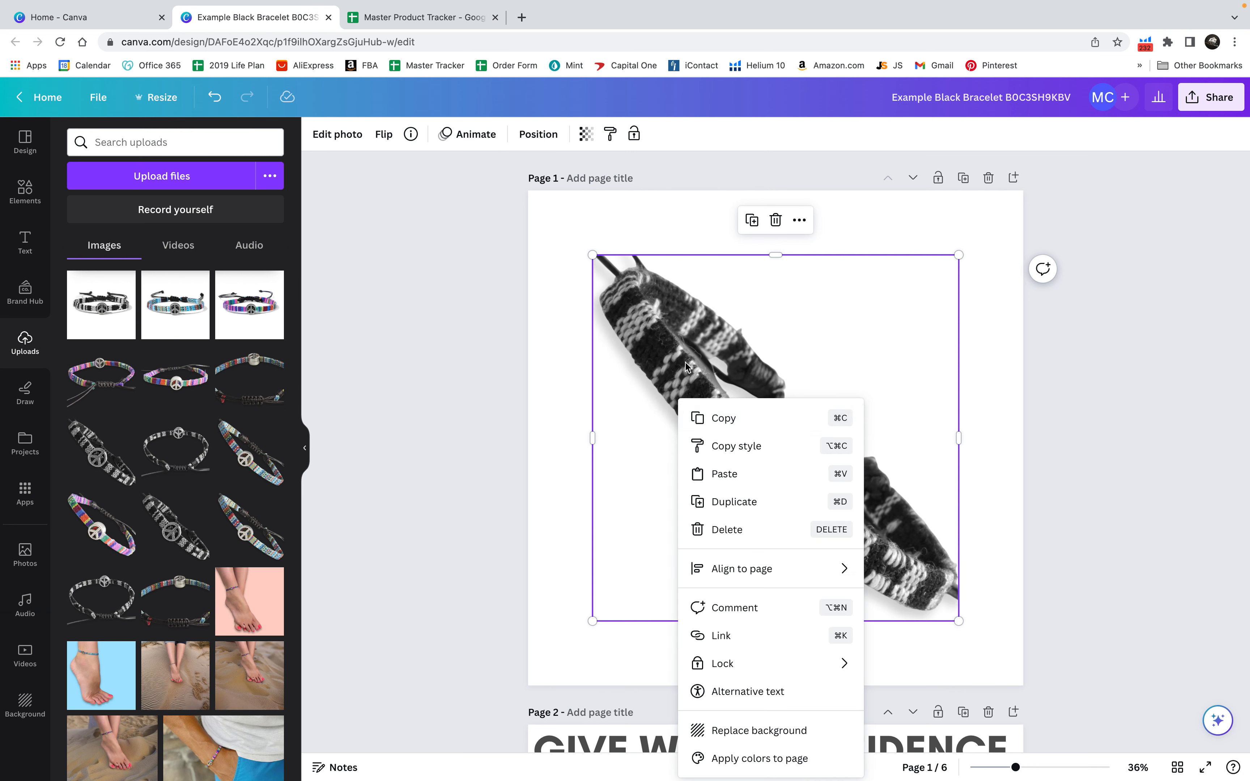
pyautogui.rightClick(731, 368)
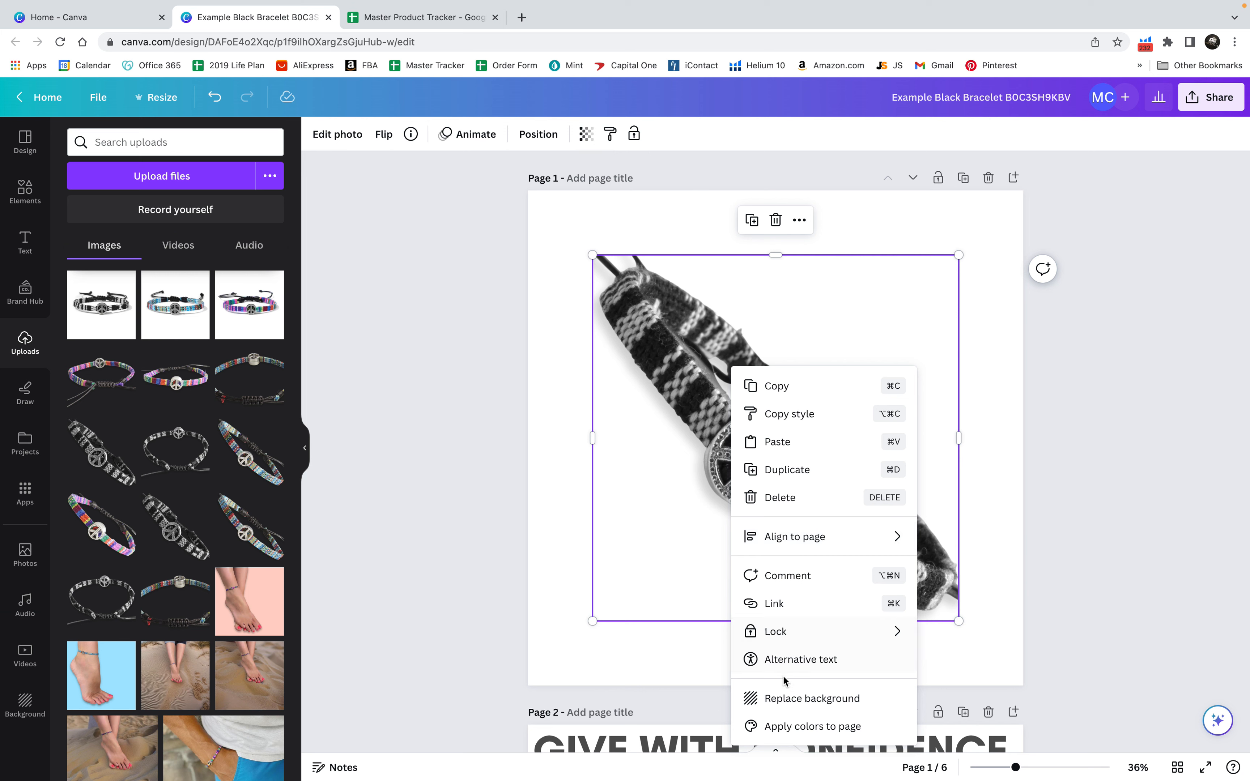
pyautogui.click(780, 703)
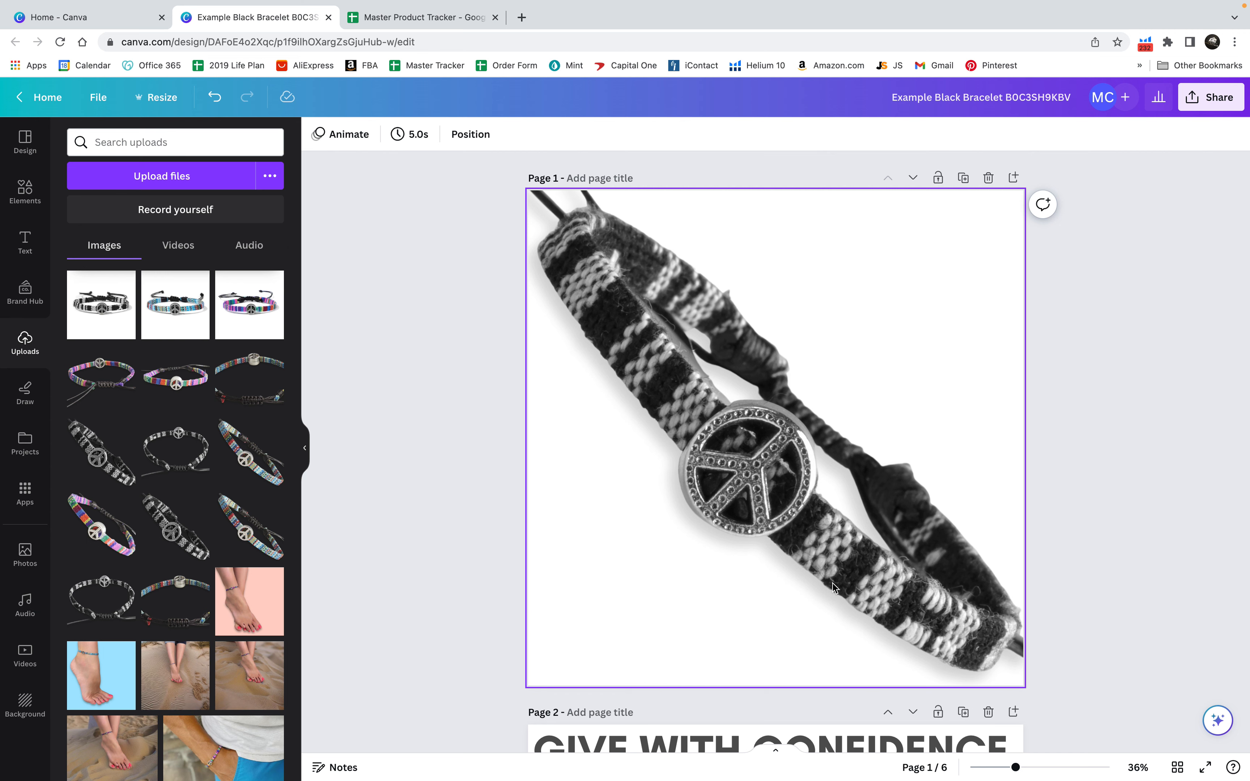
# Step: Detach the black-and-white bracelet image from the page 1 background
pyautogui.doubleClick(854, 554)
pyautogui.rightClick(733, 387)
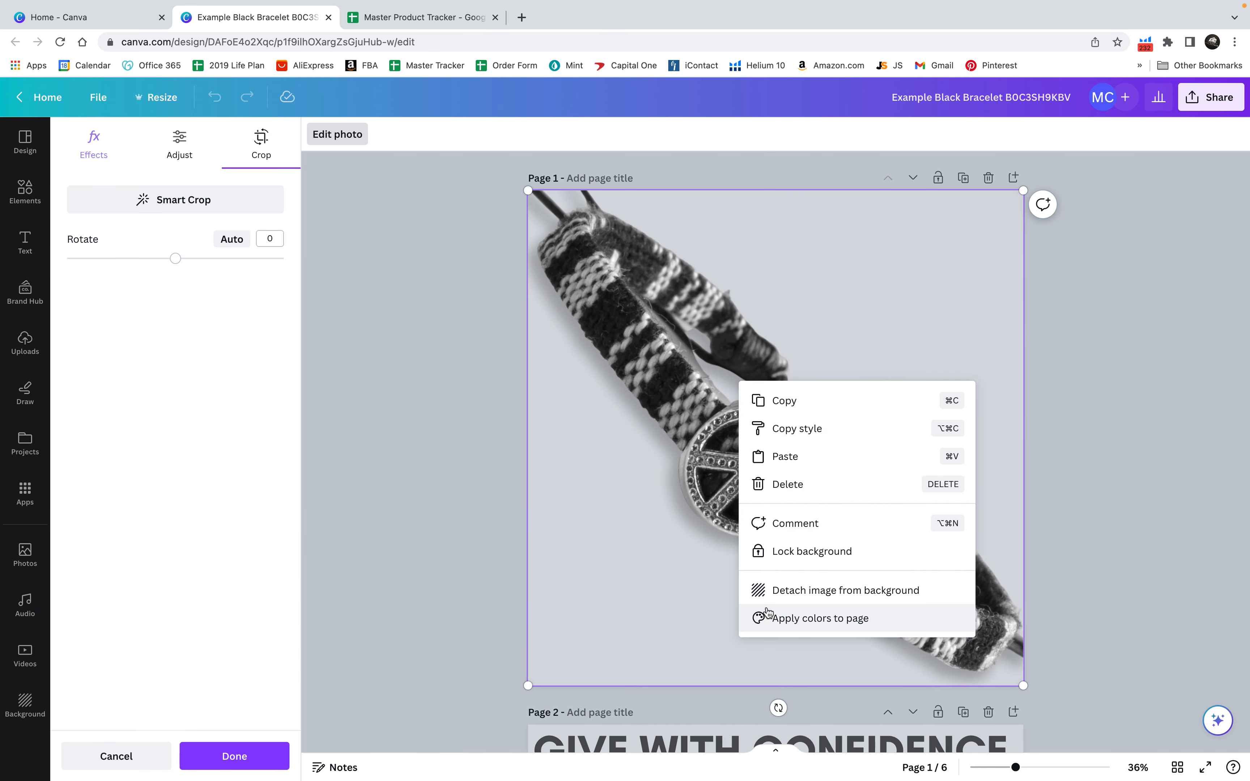
pyautogui.click(767, 590)
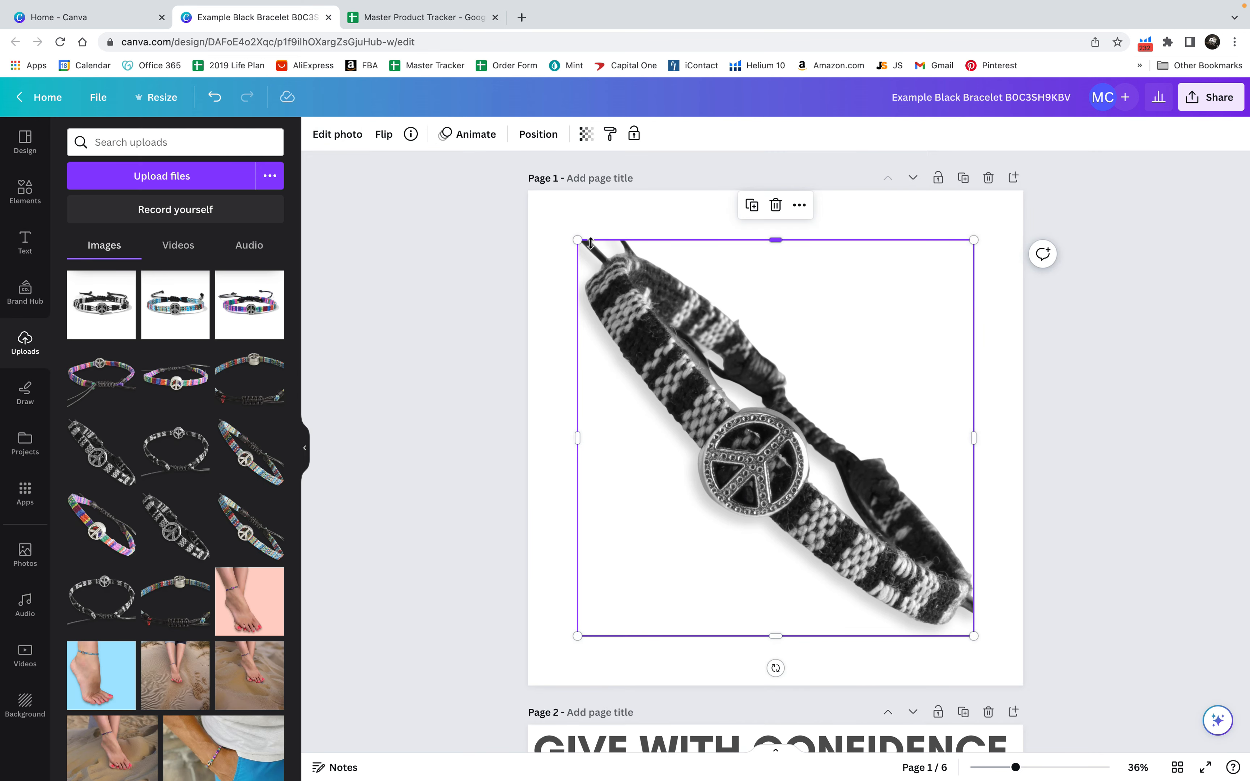
# Step: Enlarge the black-and-white bracelet image from its opposite corners until it nearly fills page 1, leaving a thin white margin
pyautogui.moveTo(578, 240); pyautogui.dragTo(525, 188)
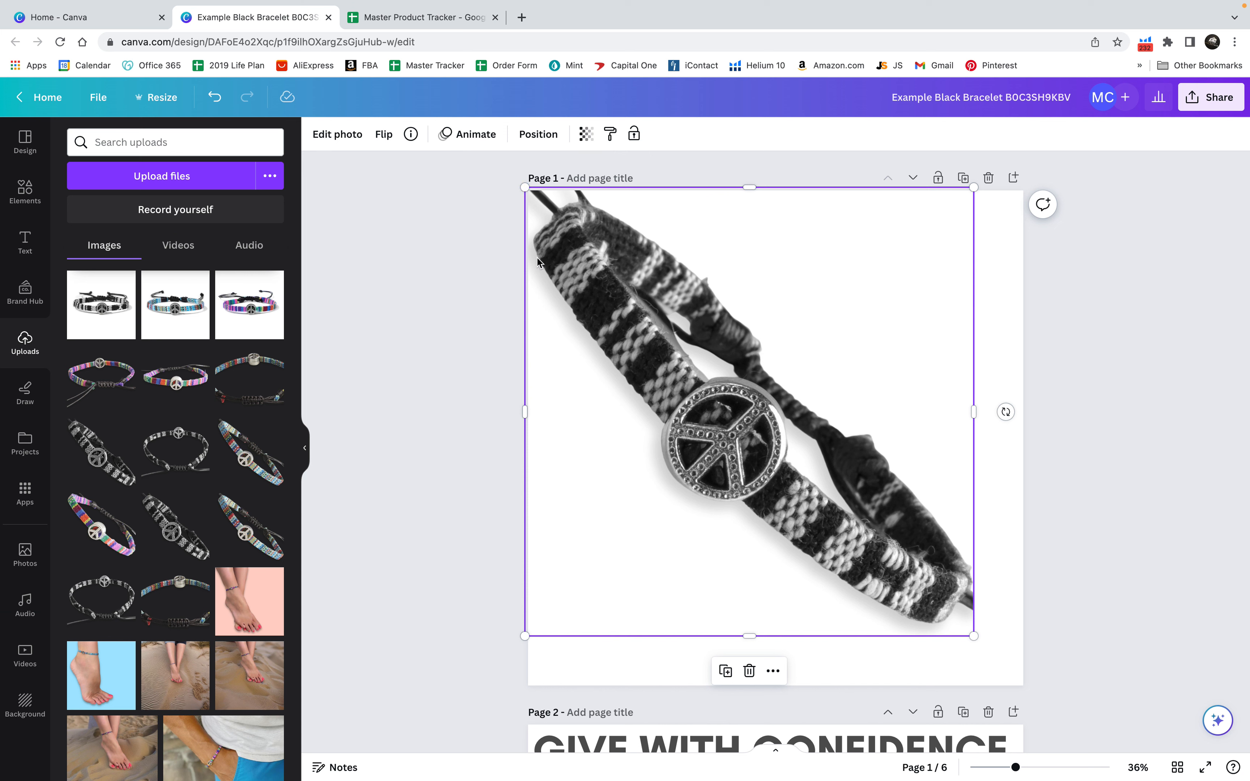
pyautogui.moveTo(525, 189); pyautogui.dragTo(537, 192)
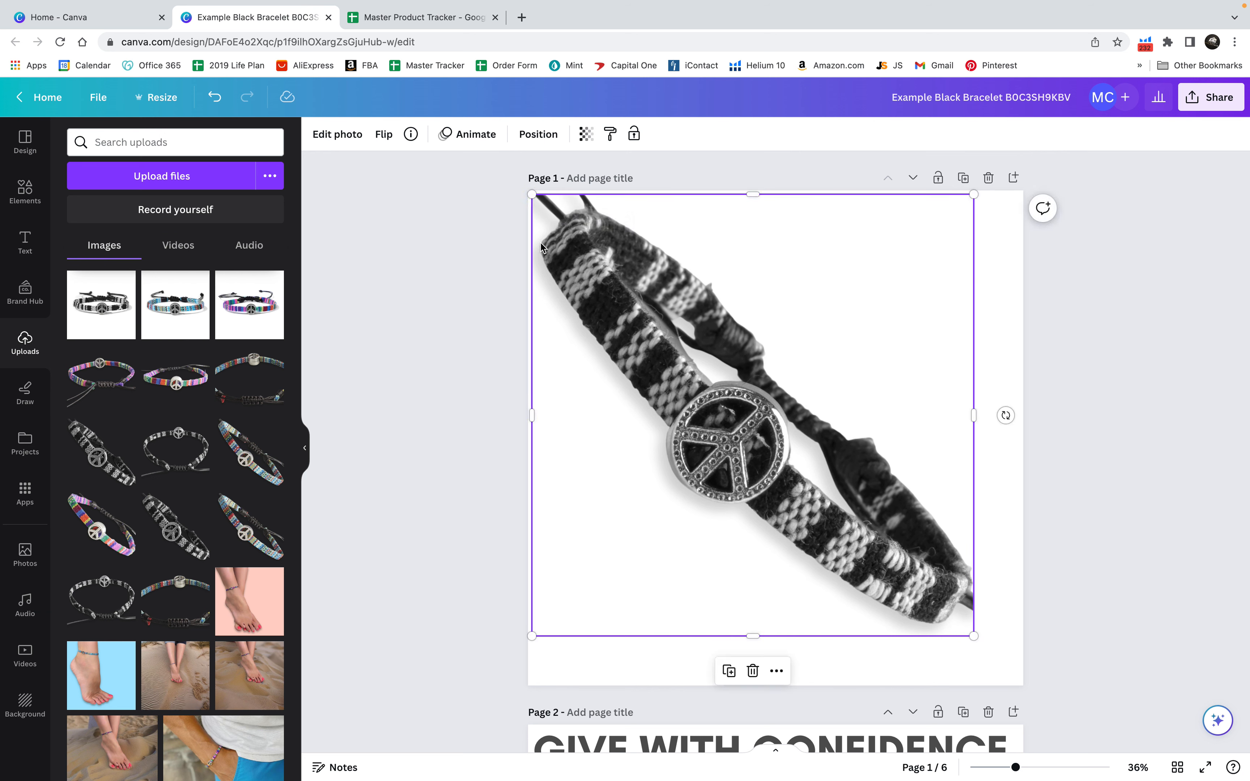
pyautogui.moveTo(974, 637); pyautogui.dragTo(1021, 683)
pyautogui.click(1084, 639)
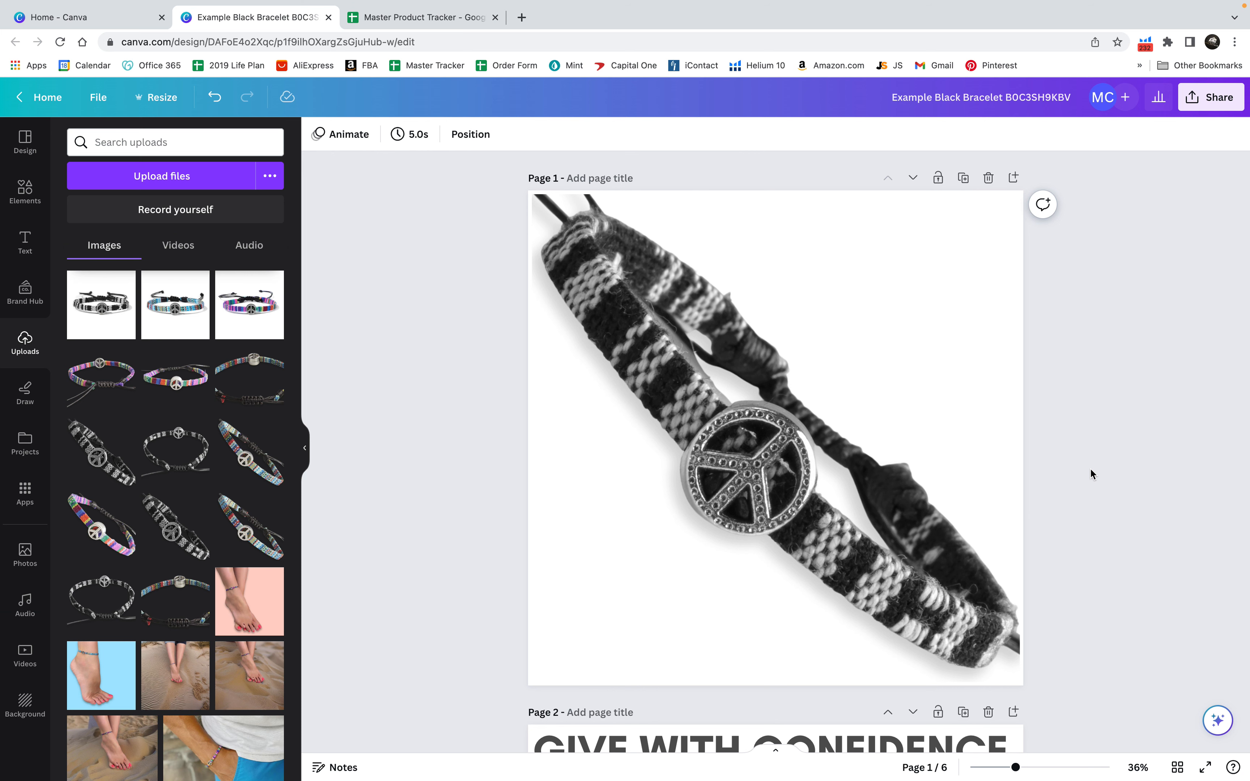
# Step: Delete the multicolored bracelet photo beside the black pouch on page 2
pyautogui.scroll(-3, 1090, 468)
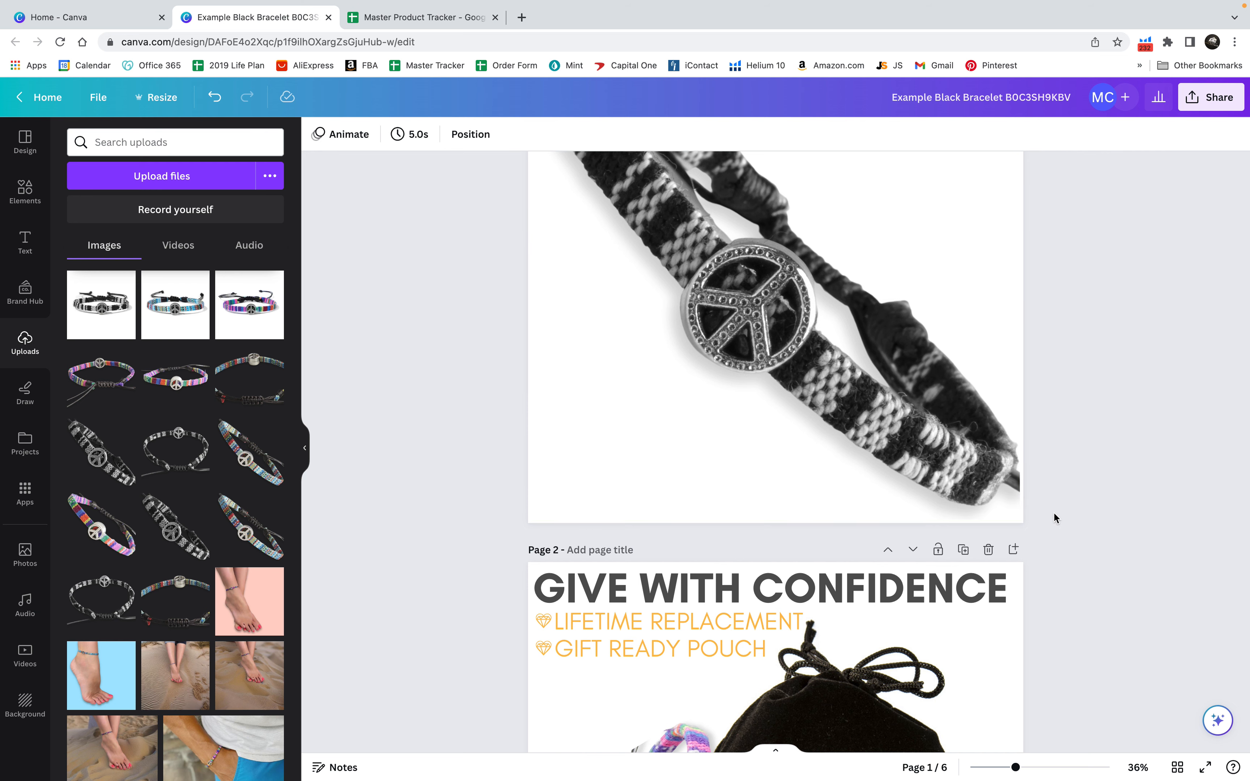
pyautogui.scroll(-7, 1054, 518)
pyautogui.click(697, 457)
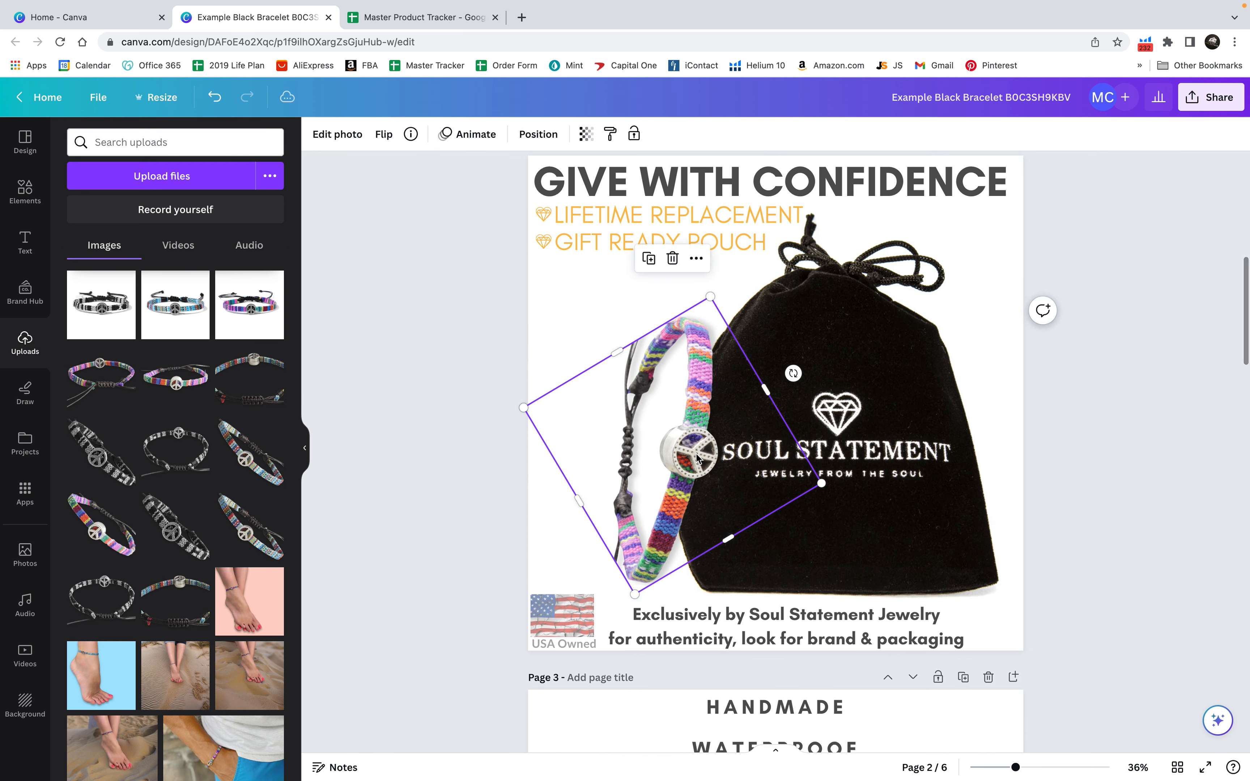
pyautogui.press('Delete')
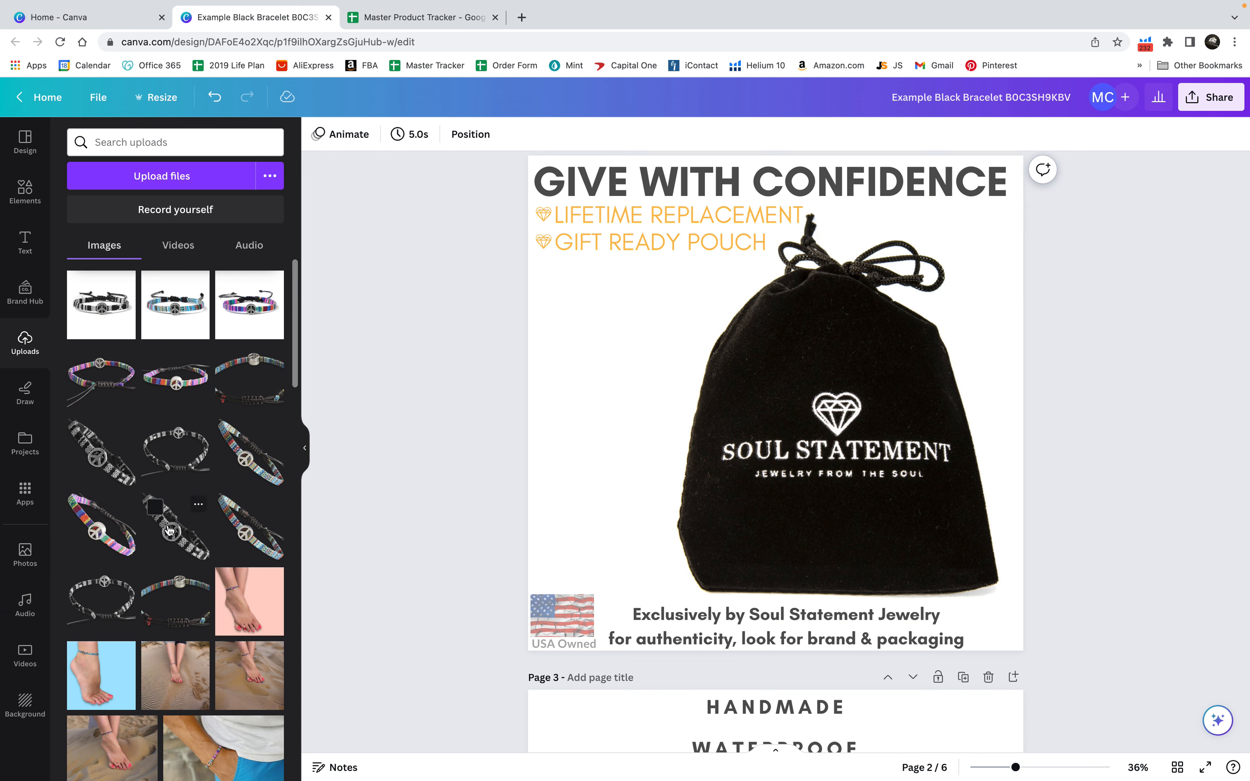
# Step: Add the diagonal black-and-white bracelet cutout to page 2, shrink it, and rotate it nearly upright beside the black pouch
pyautogui.click(172, 532)
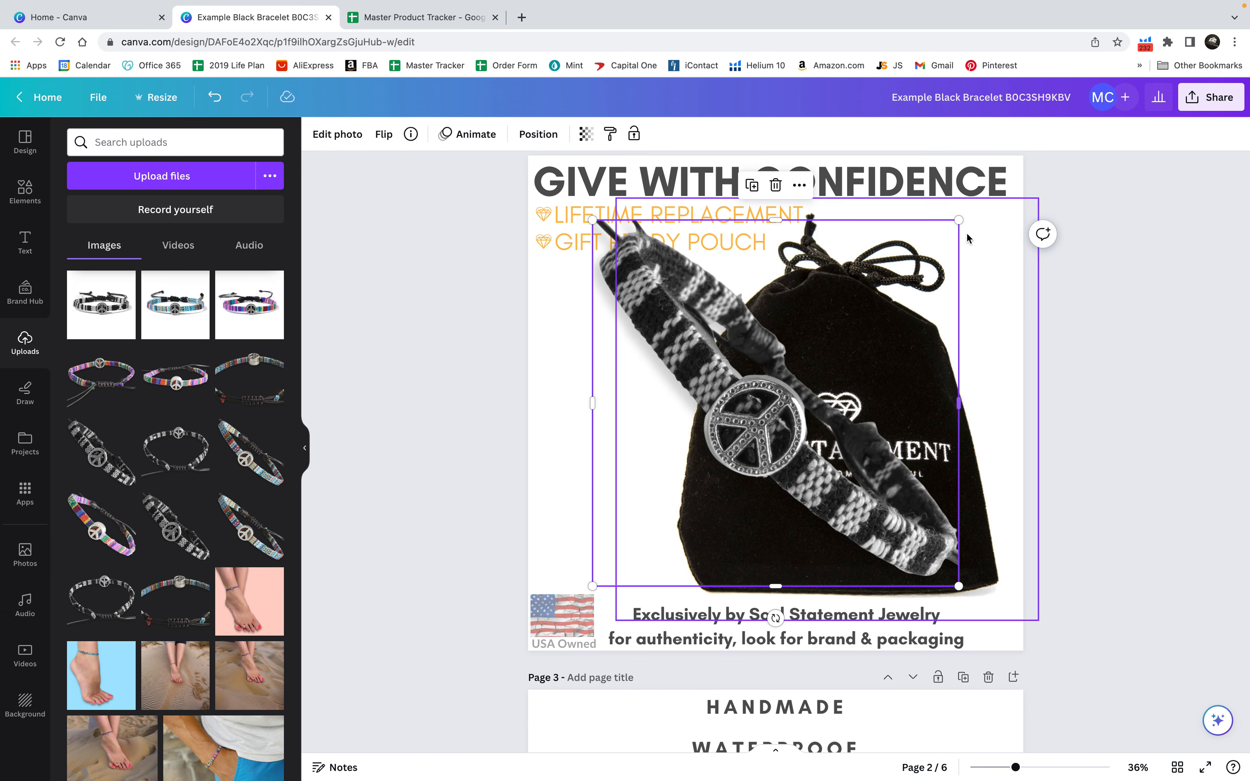
pyautogui.moveTo(960, 219); pyautogui.dragTo(827, 351)
pyautogui.moveTo(710, 617); pyautogui.dragTo(607, 606)
pyautogui.moveTo(699, 513); pyautogui.dragTo(653, 487)
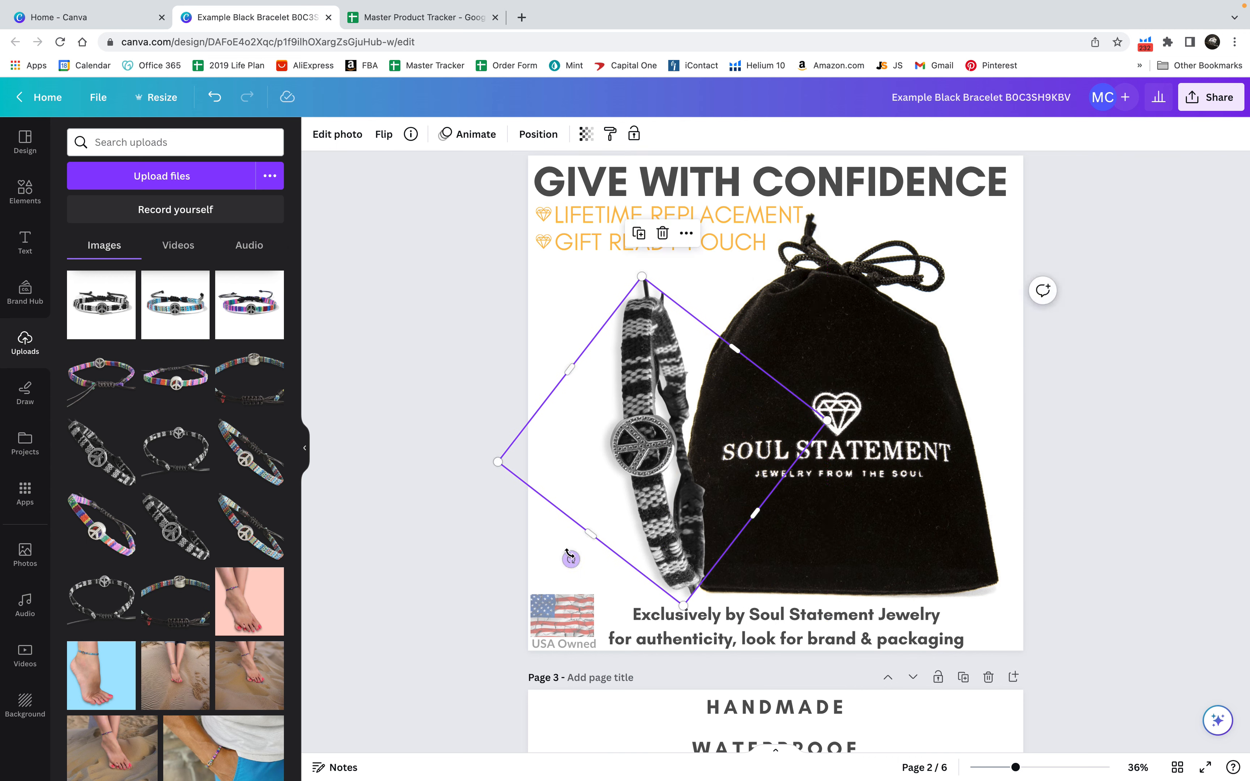
pyautogui.moveTo(571, 559); pyautogui.dragTo(798, 355)
# Step: Add the black-and-white bracelet cutout to page 3, shrink it, and rotate it horizontal between the feature text and the diamond icon
pyautogui.scroll(-10, 775, 414)
pyautogui.click(101, 452)
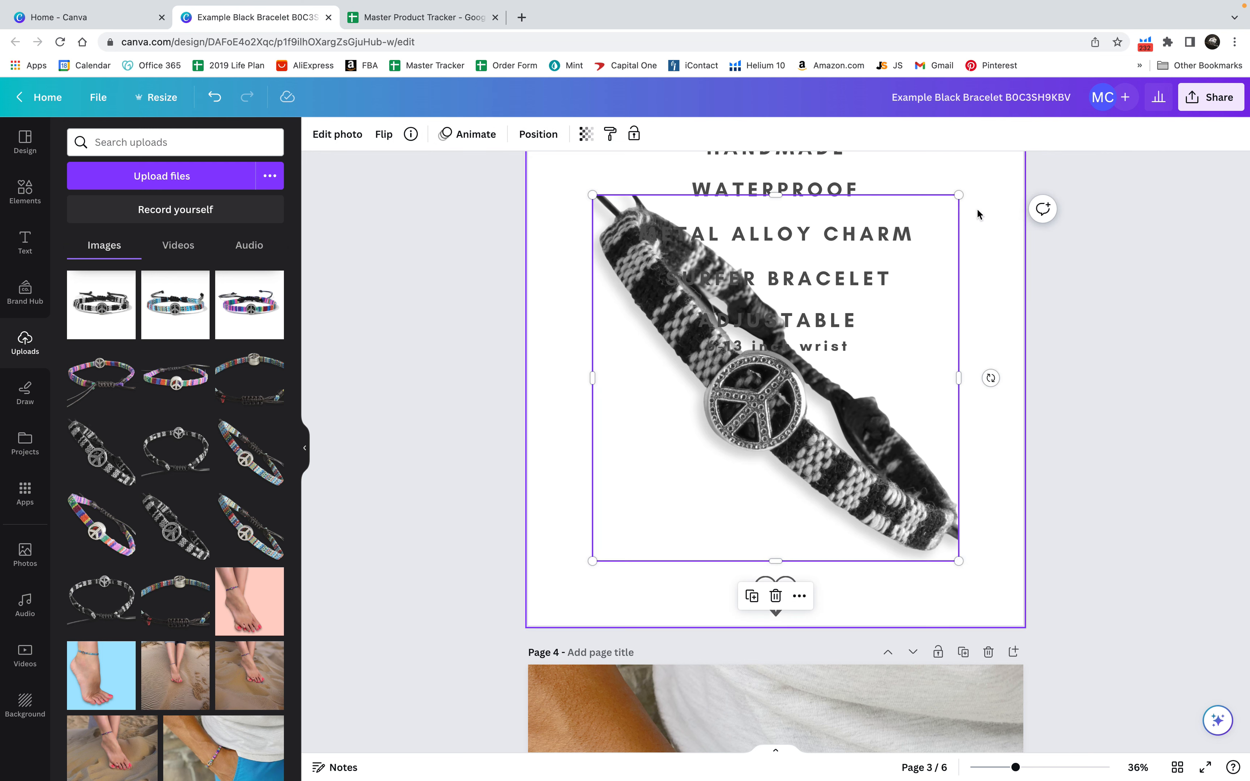
pyautogui.moveTo(960, 195); pyautogui.dragTo(916, 272)
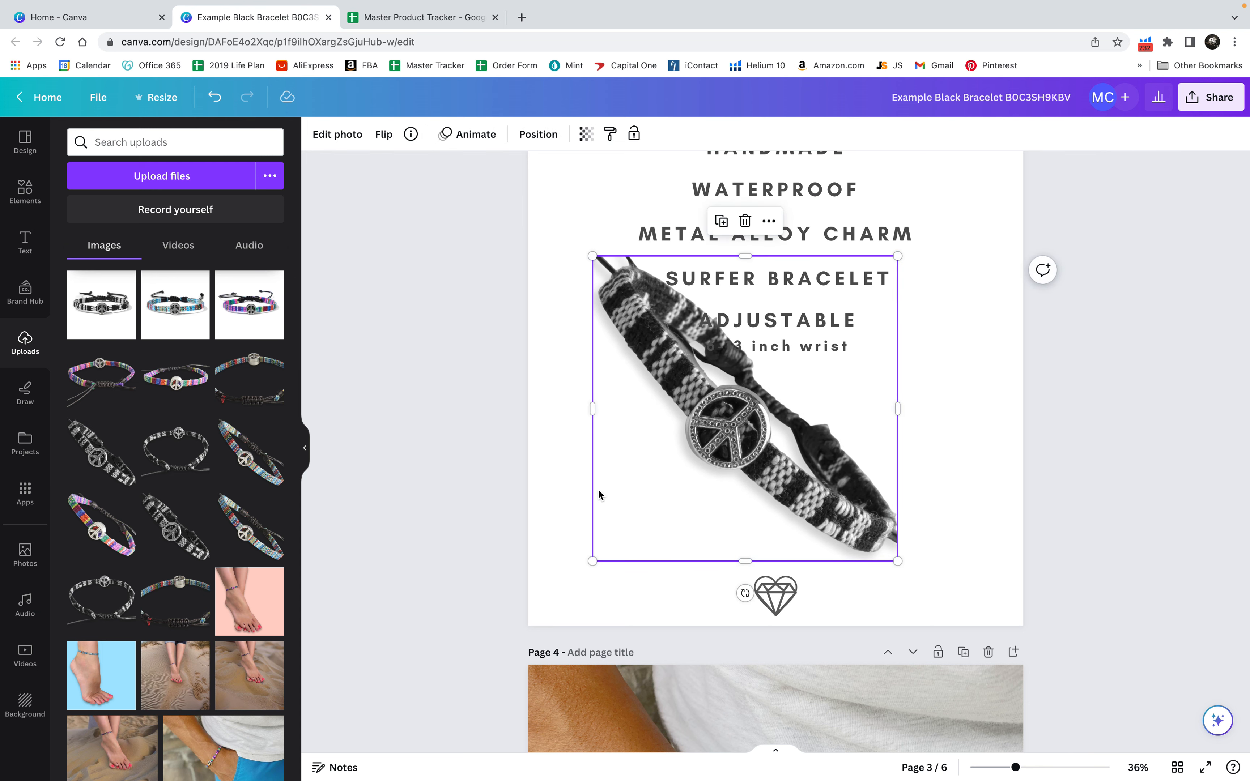
pyautogui.moveTo(745, 594); pyautogui.dragTo(852, 519)
pyautogui.moveTo(768, 419); pyautogui.dragTo(772, 472)
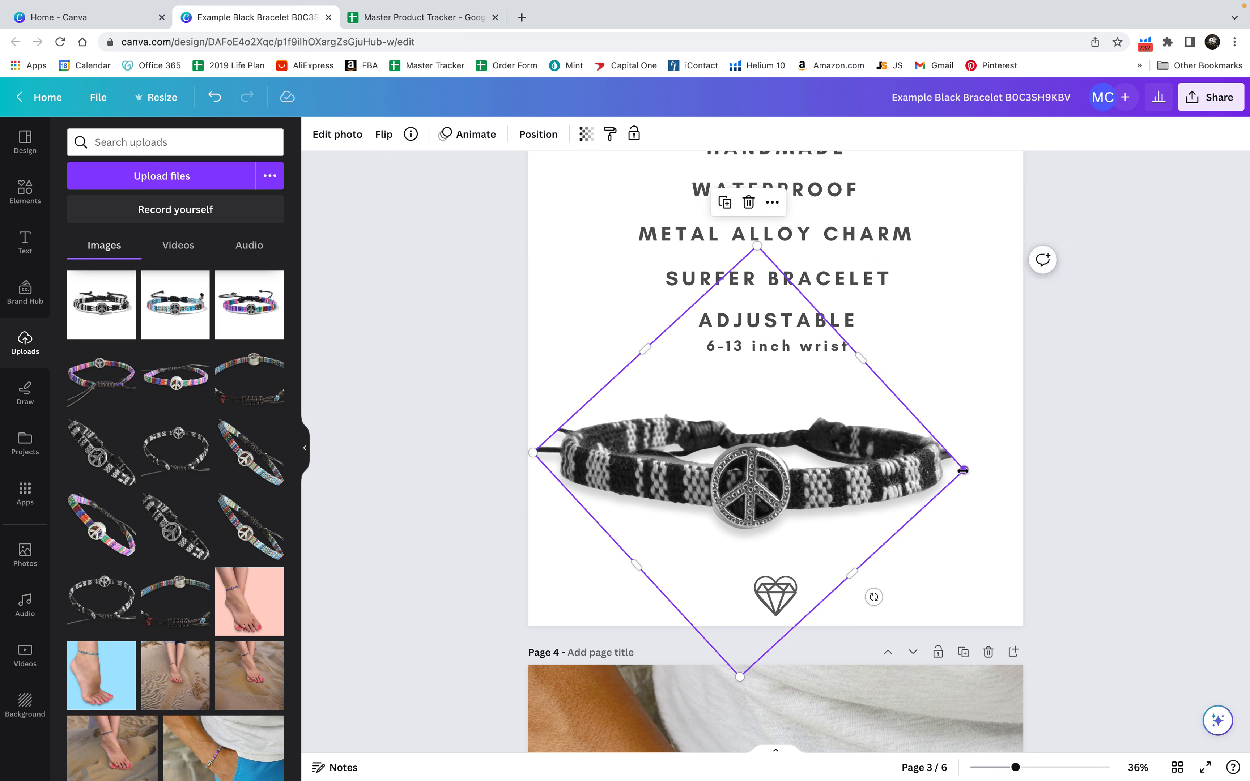
# Step: Enlarge the page 3 bracelet to about 1,401 by 1,401 so it spans the page, and fine-tune its rotation
pyautogui.moveTo(964, 470); pyautogui.dragTo(1023, 472)
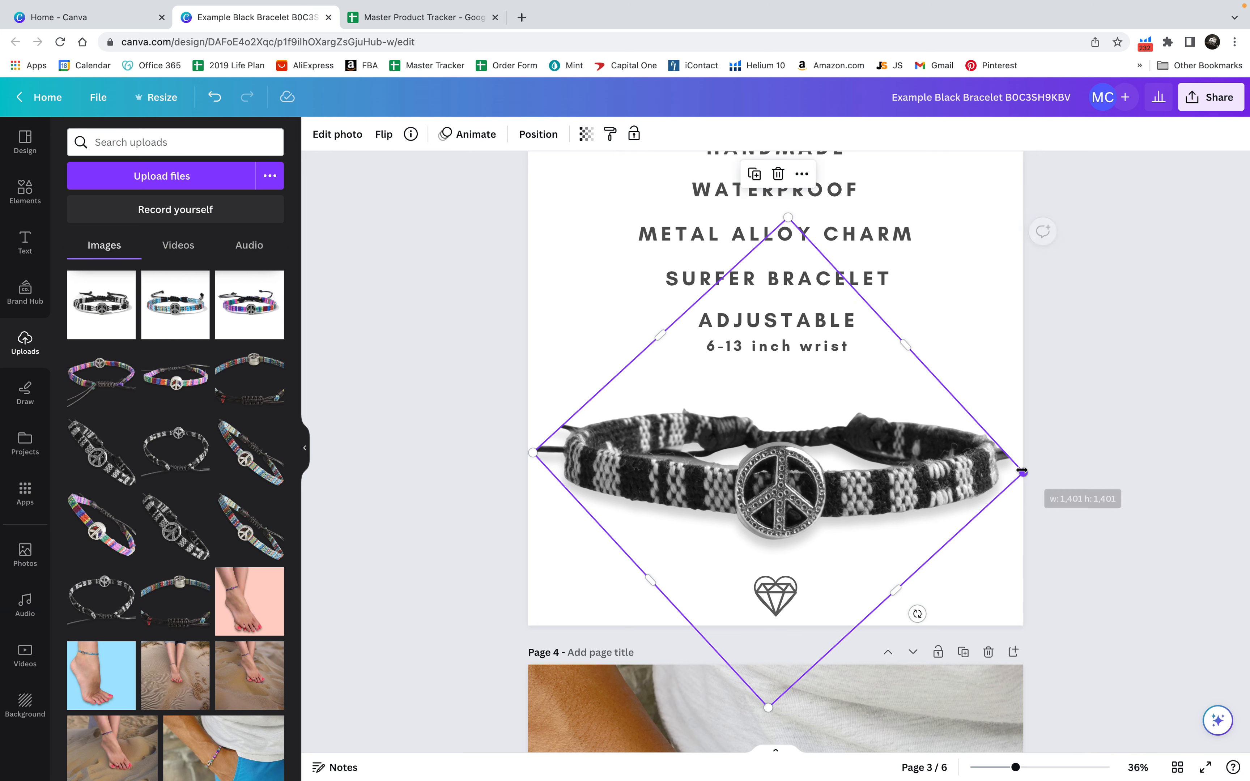
pyautogui.moveTo(917, 614); pyautogui.dragTo(924, 611)
pyautogui.click(1110, 579)
# Step: Delete the multicolored bracelet background photo from page 4
pyautogui.scroll(-10, 1110, 580)
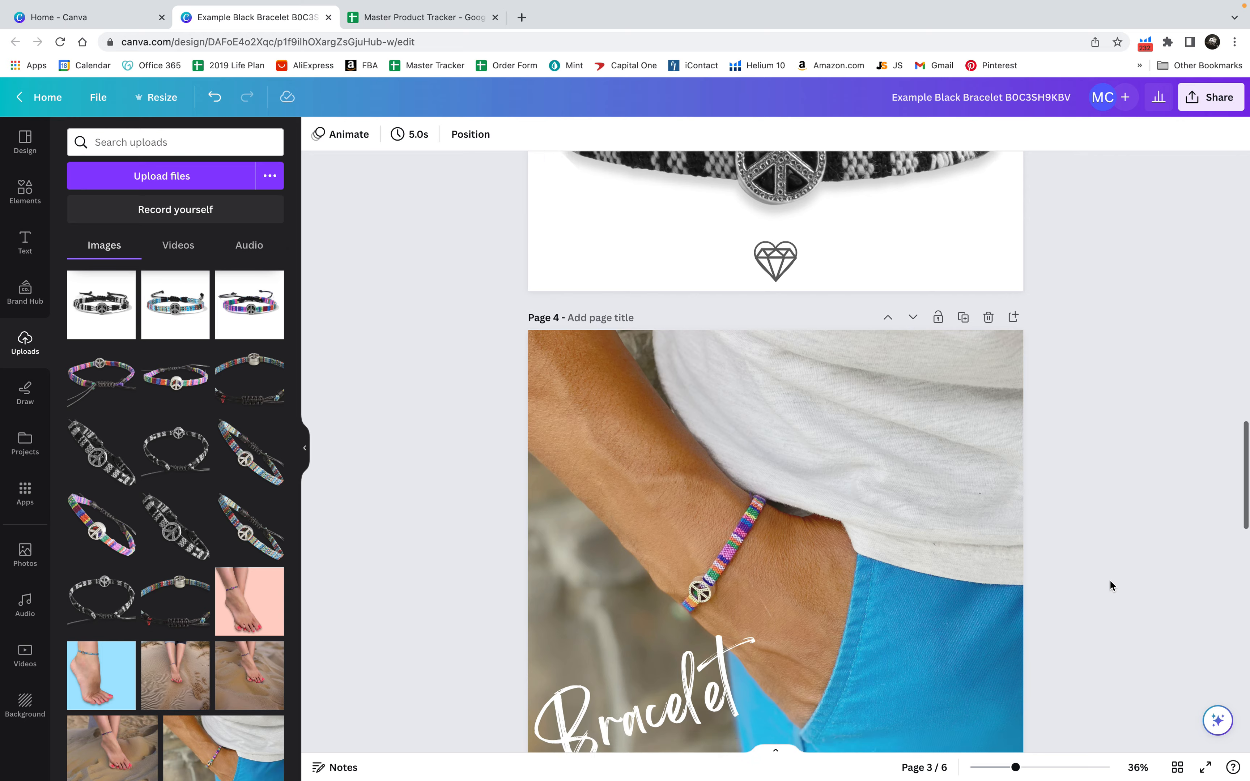
pyautogui.click(709, 380)
pyautogui.press('Delete')
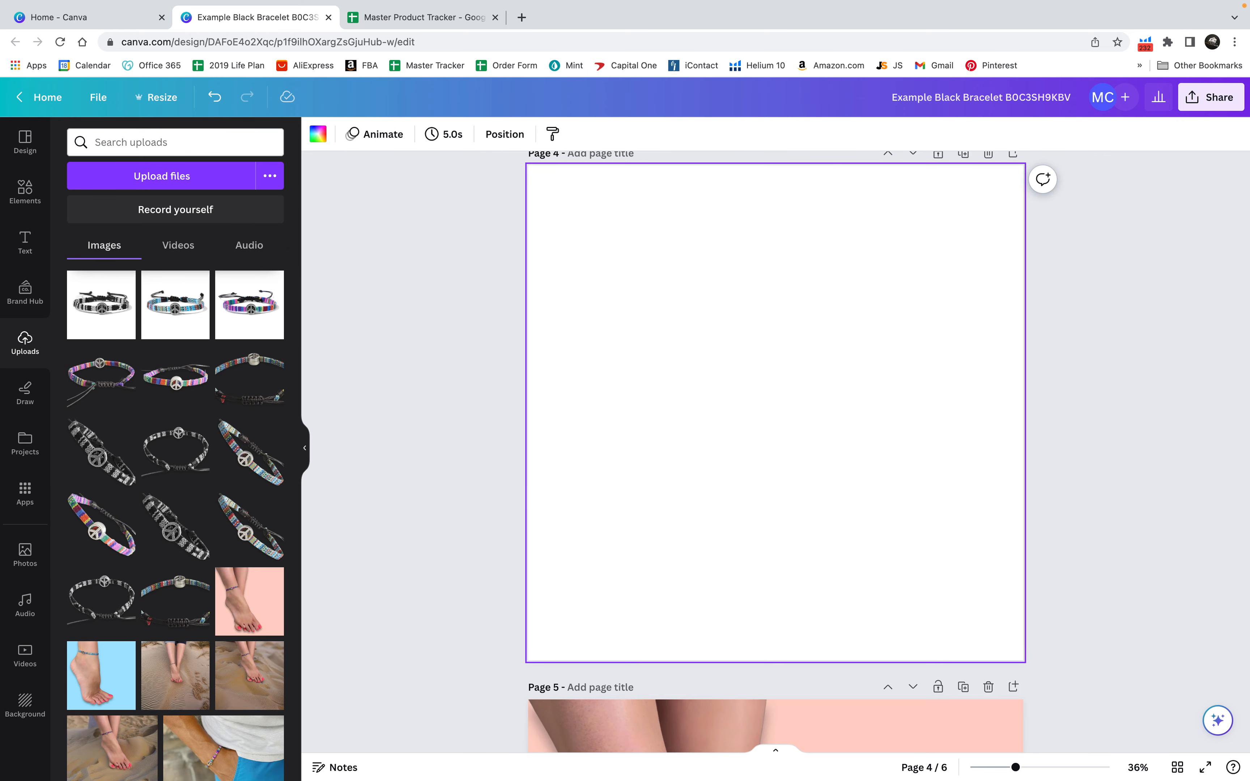
# Step: Add the wrist photo with the black-and-white bracelet to page 4 and set it as the page background
pyautogui.scroll(-5, 199, 615)
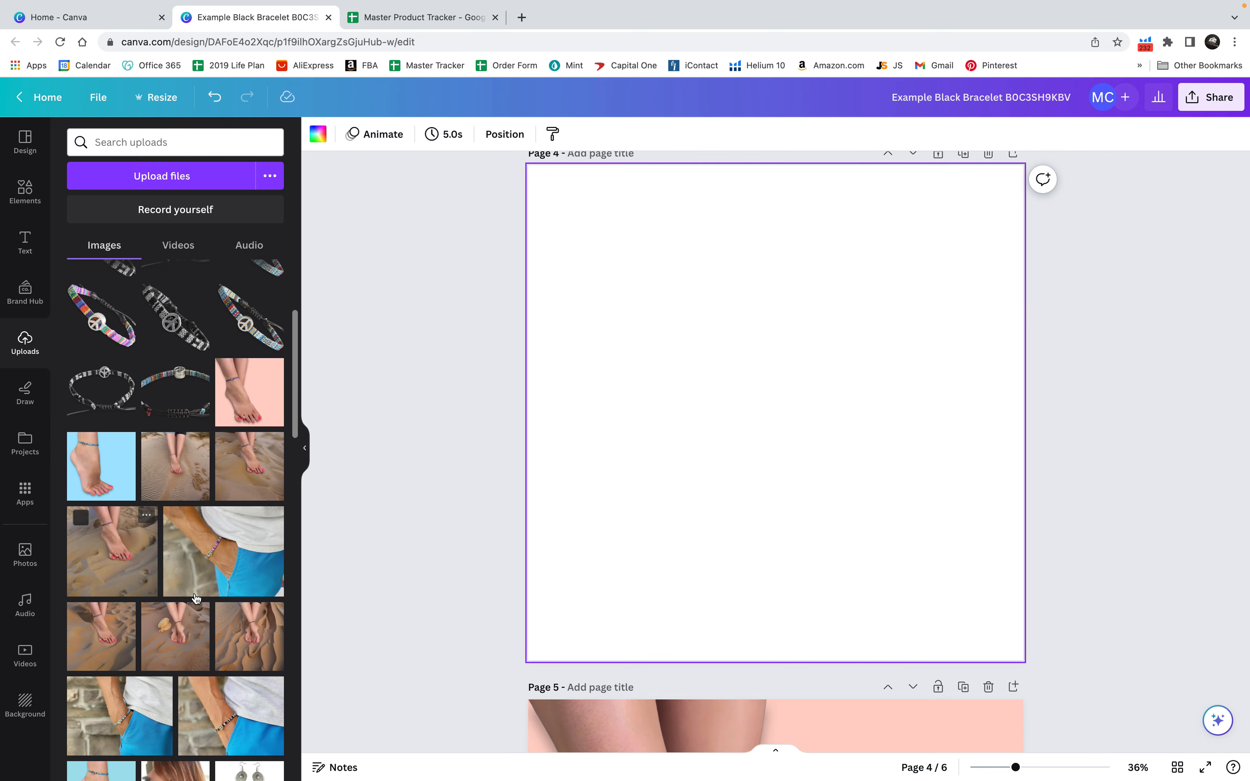
pyautogui.scroll(-1, 225, 618)
pyautogui.click(226, 618)
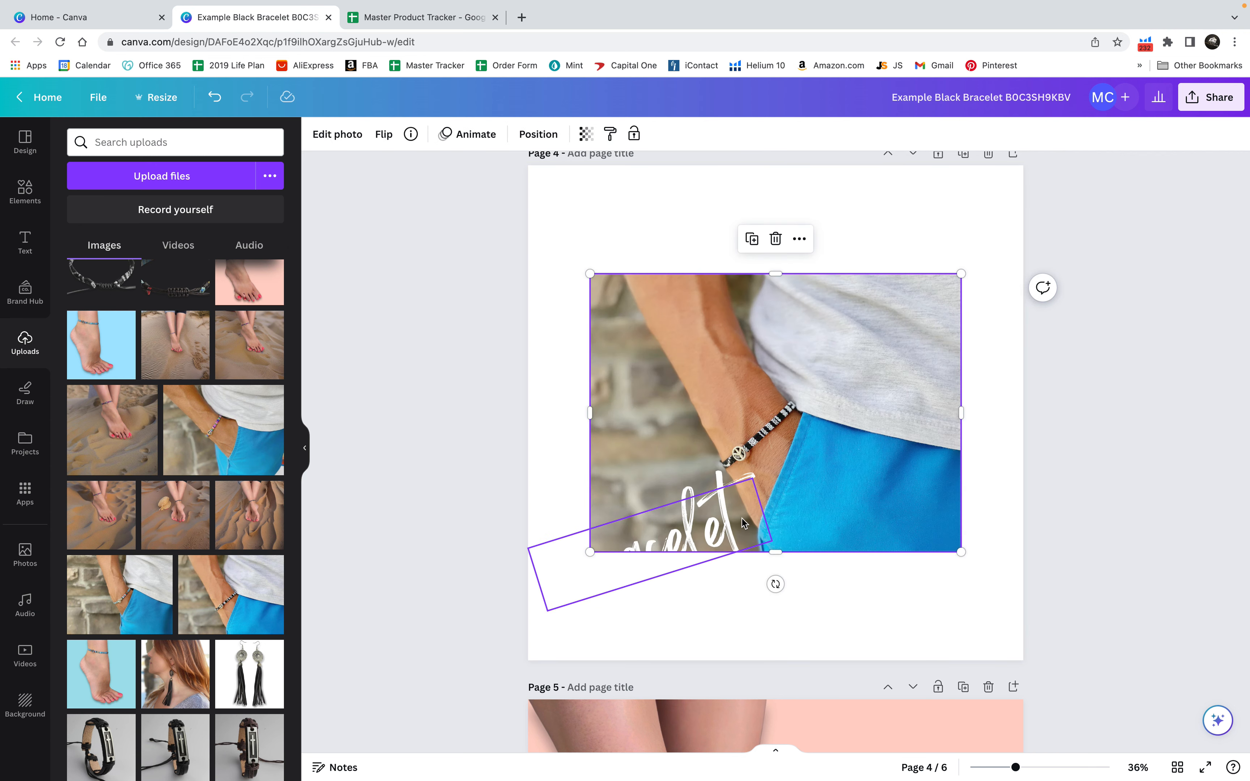
pyautogui.rightClick(833, 453)
pyautogui.click(873, 738)
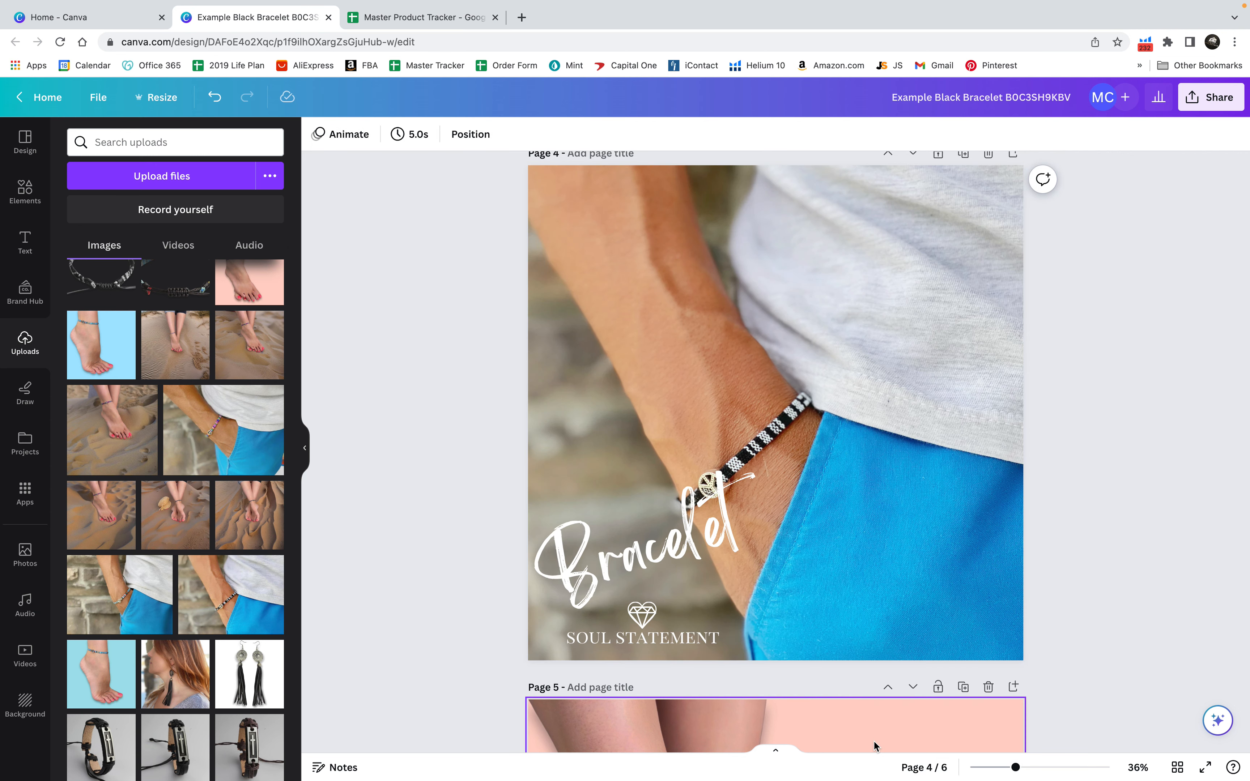
# Step: Shift the page 4 background photo within its crop so the worn bracelet clears the "Bracelet" lettering
pyautogui.doubleClick(818, 394)
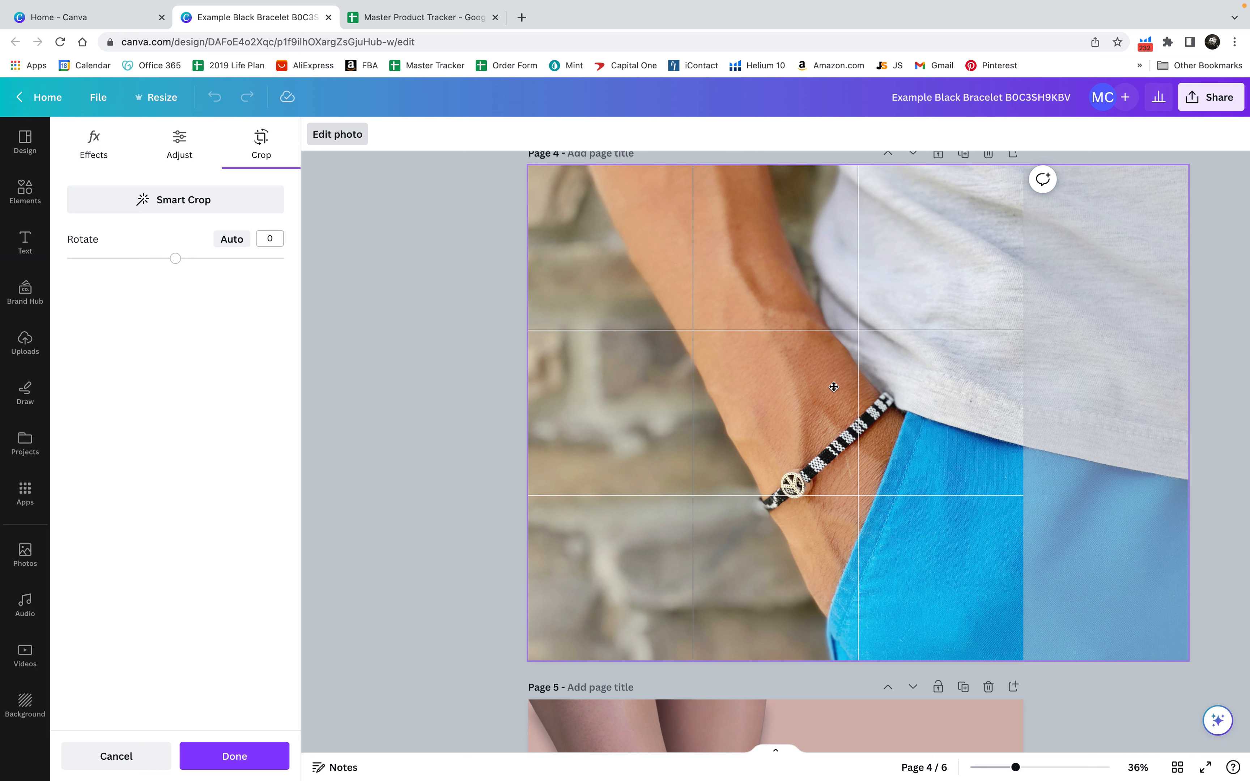
pyautogui.click(462, 415)
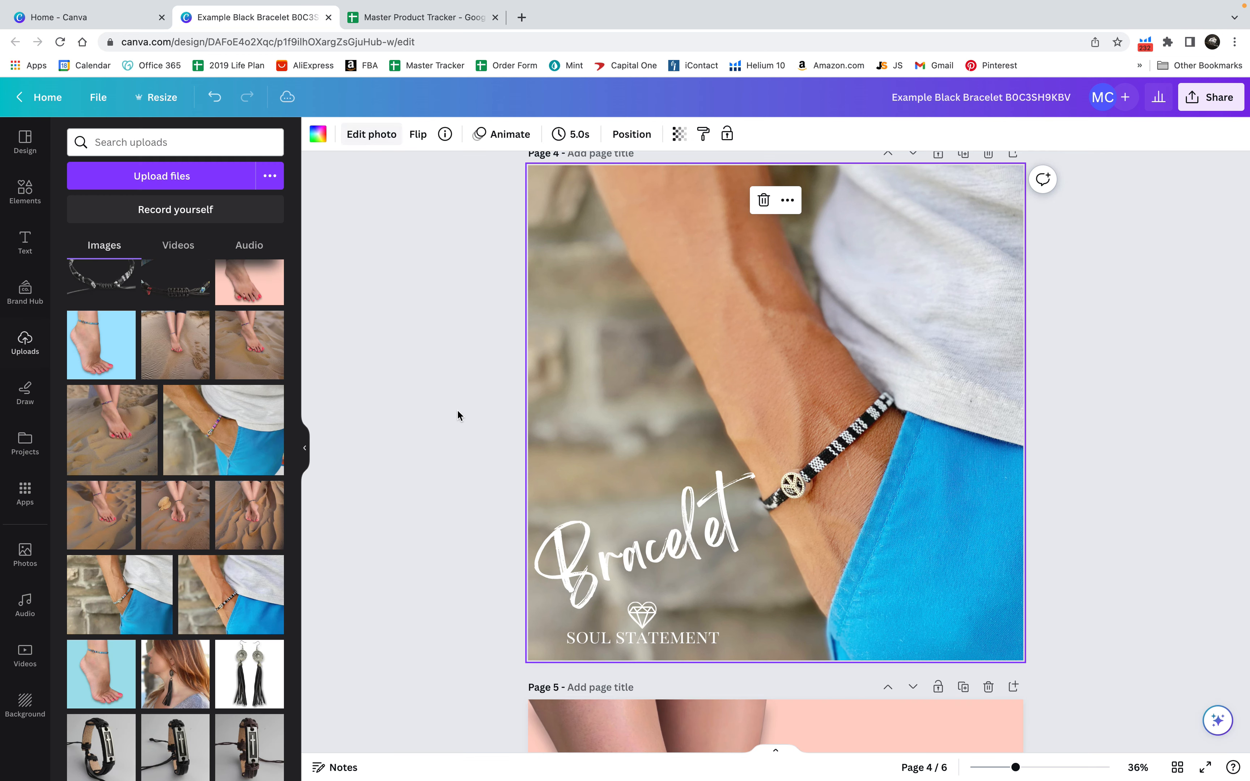
pyautogui.scroll(5, 808, 458)
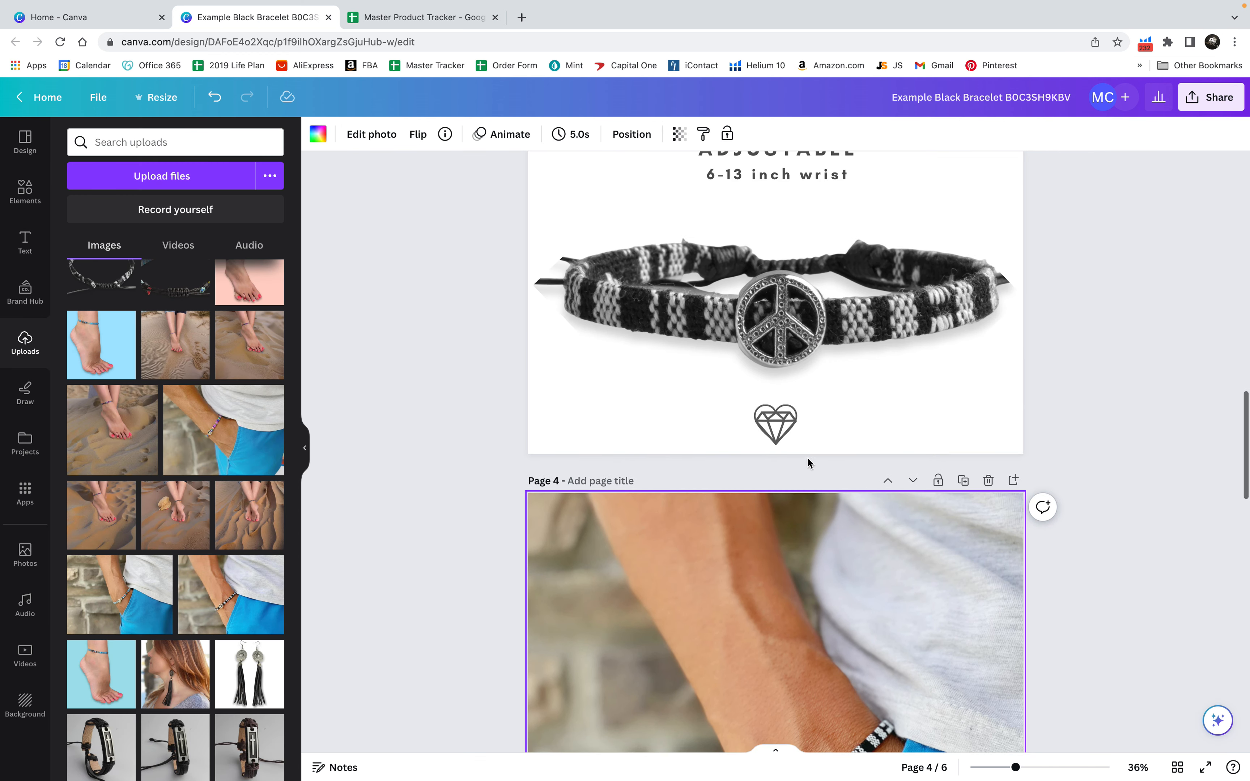
# Step: Delete the pink multicolored anklet background photo from page 5
pyautogui.scroll(-7, 808, 459)
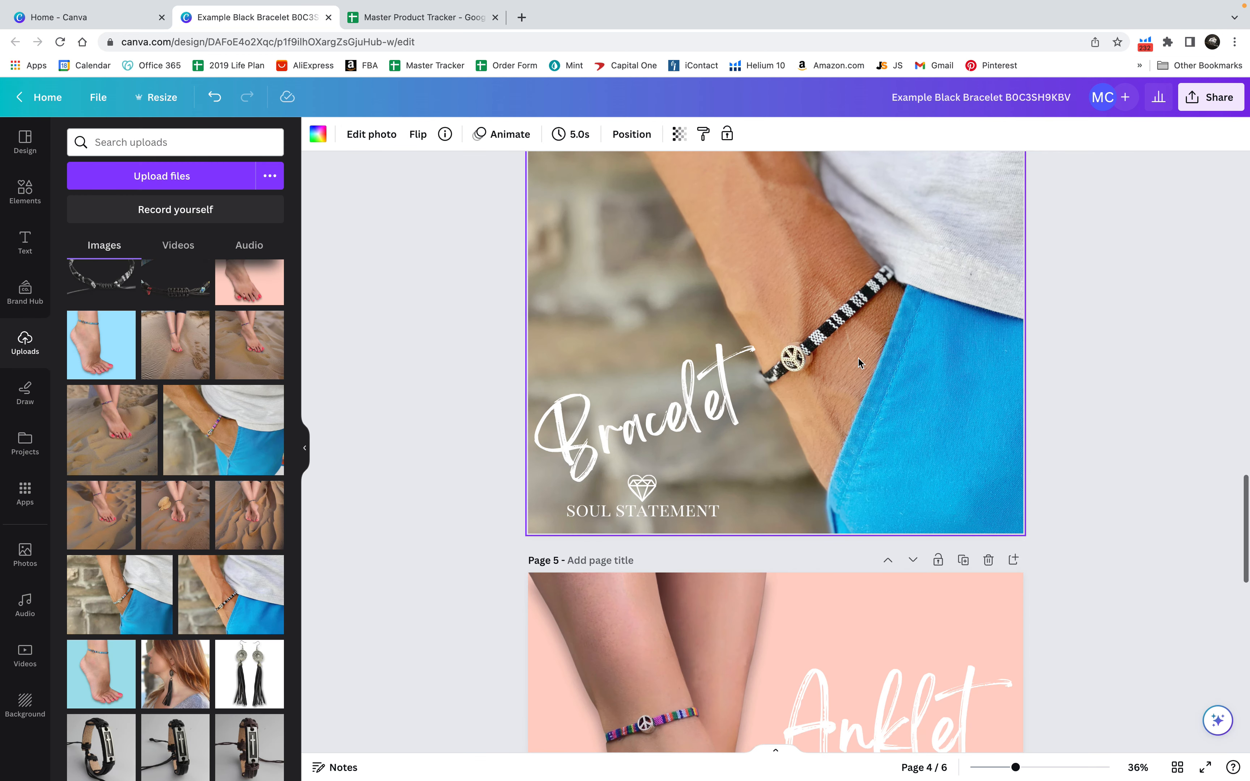
pyautogui.scroll(-8, 859, 358)
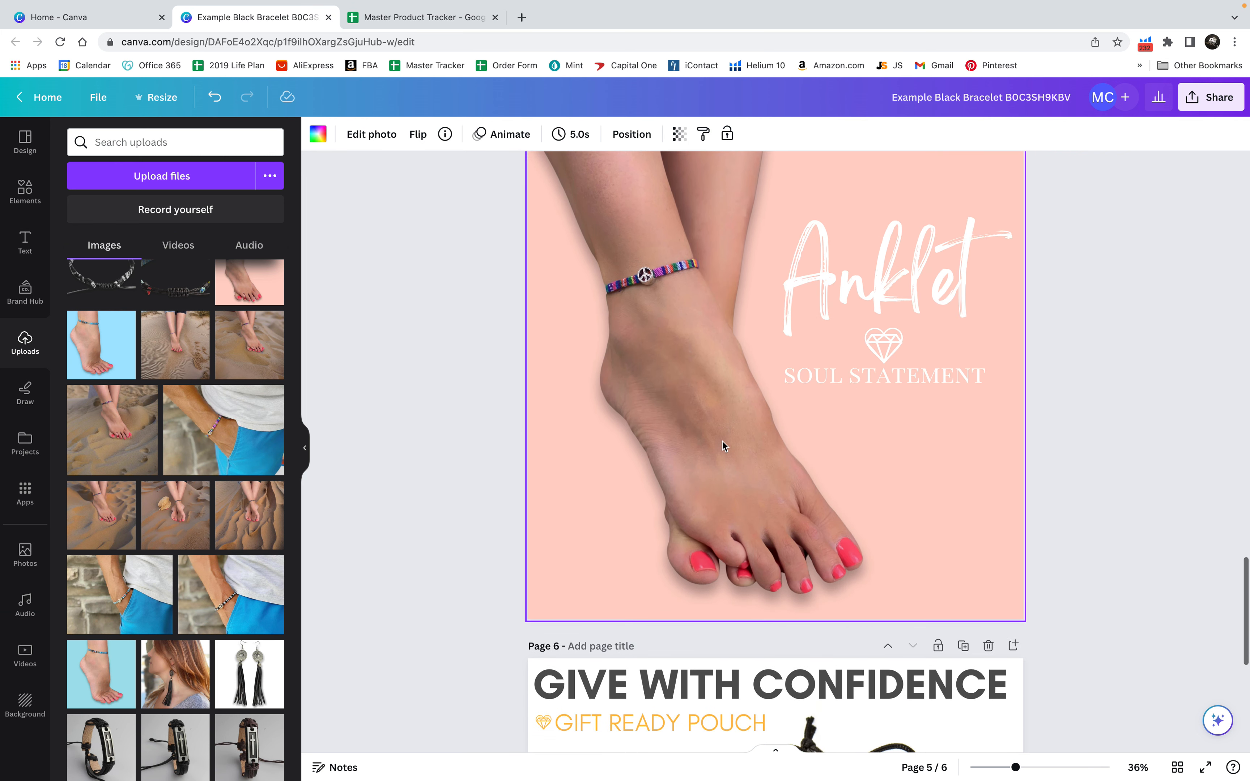
pyautogui.press('Delete')
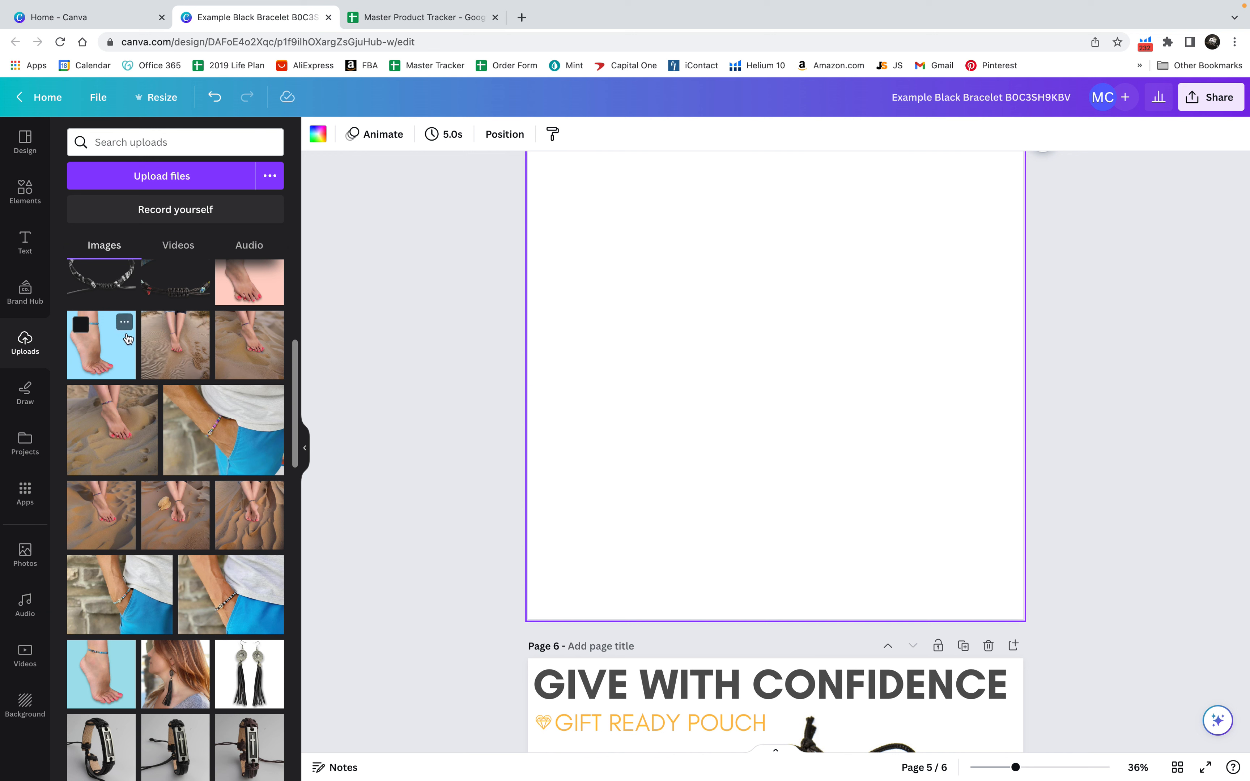
# Step: Add the crossed-feet sand photo with the black-and-white anklet to page 5 and set it as the background
pyautogui.click(249, 516)
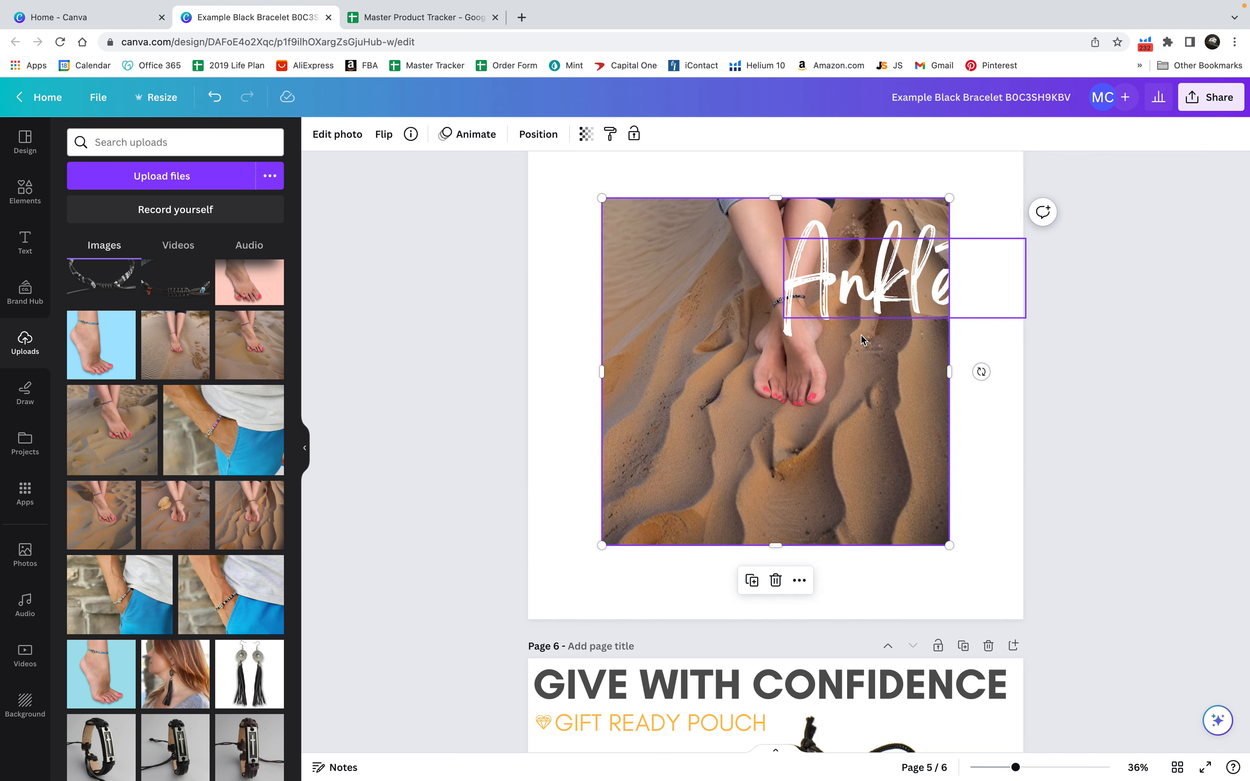
pyautogui.rightClick(841, 396)
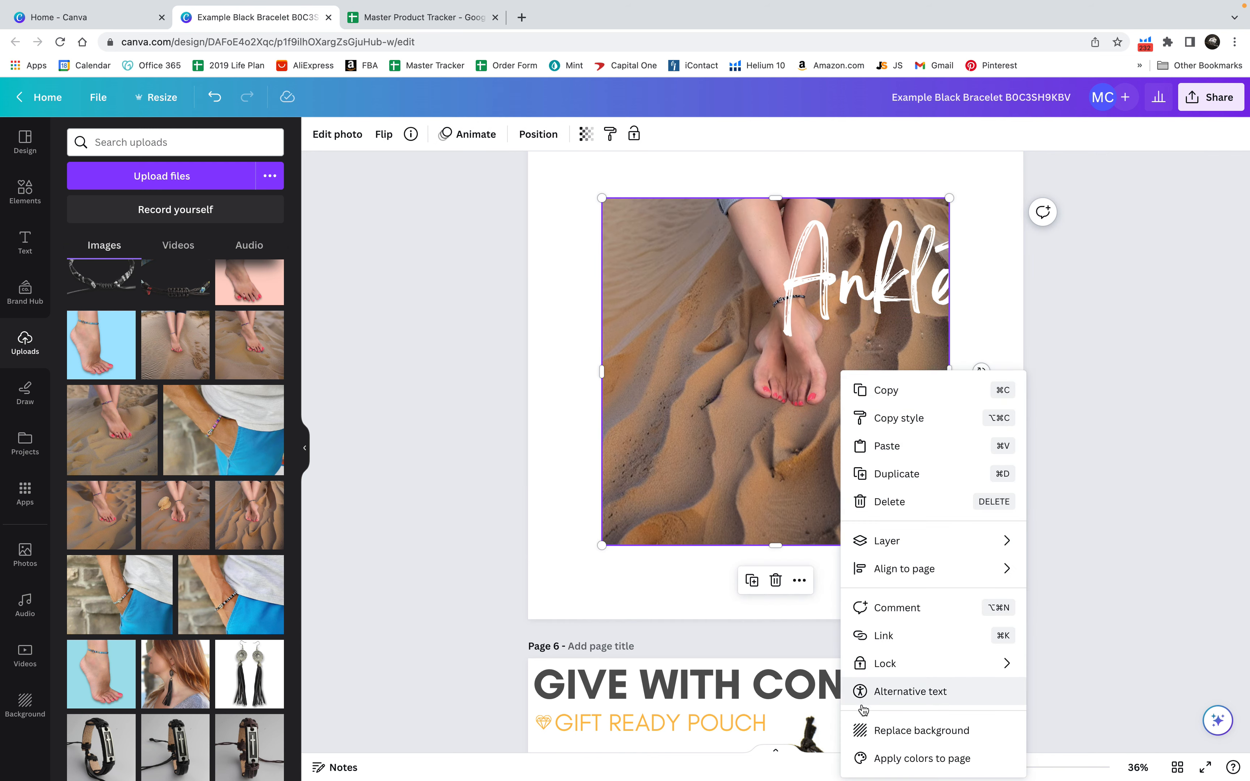
pyautogui.click(876, 731)
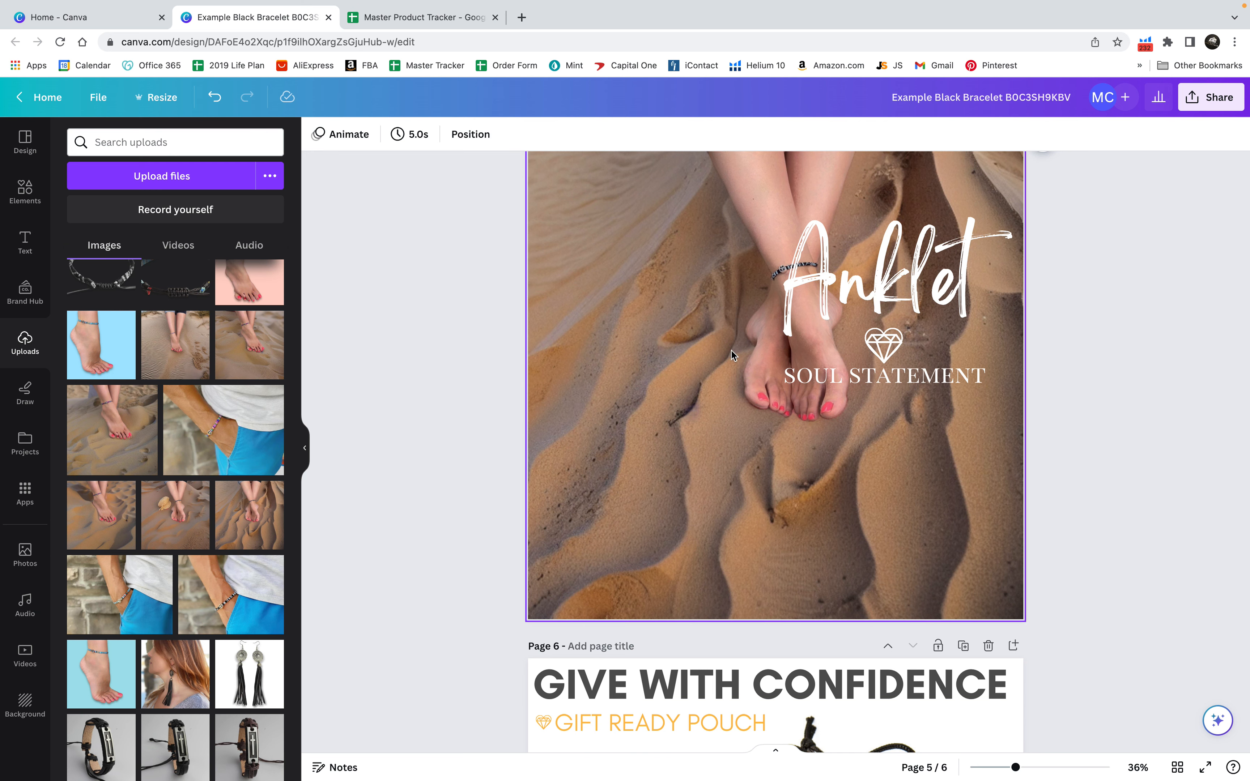
# Step: Detach the sand anklet photo from the page 5 background
pyautogui.rightClick(731, 372)
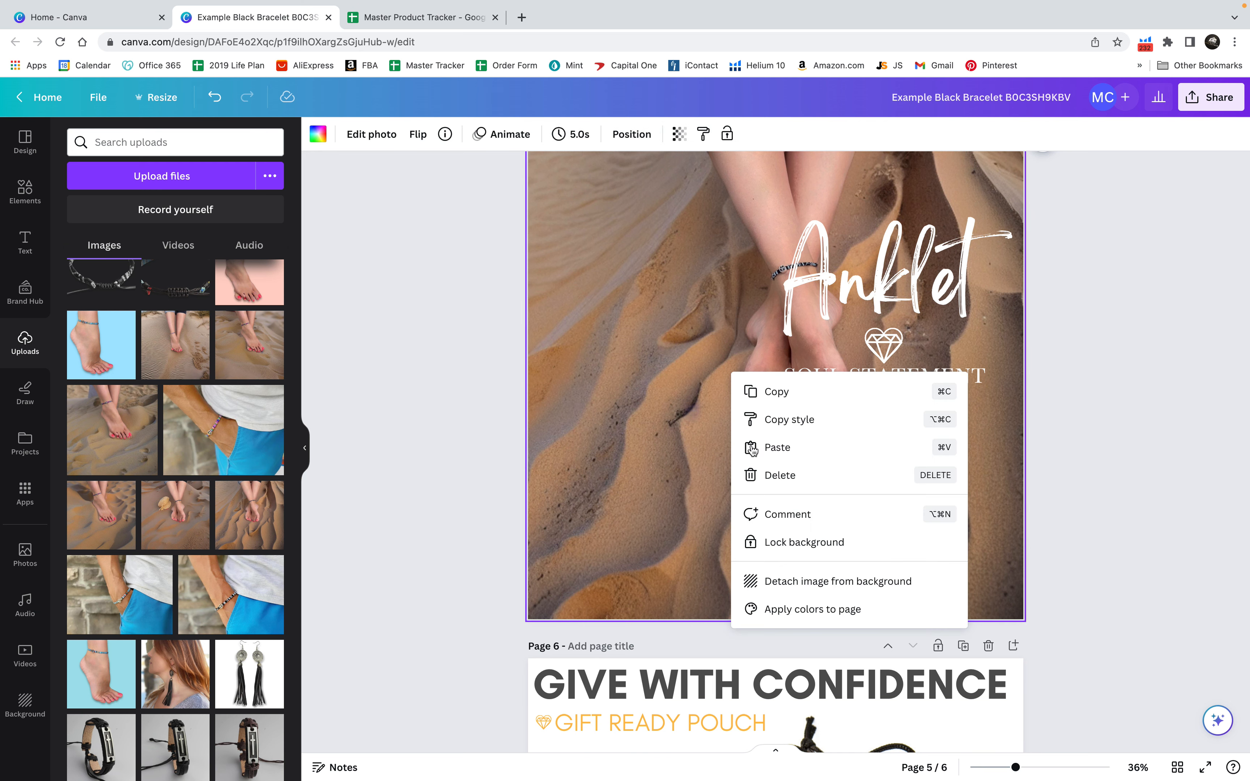
pyautogui.click(756, 586)
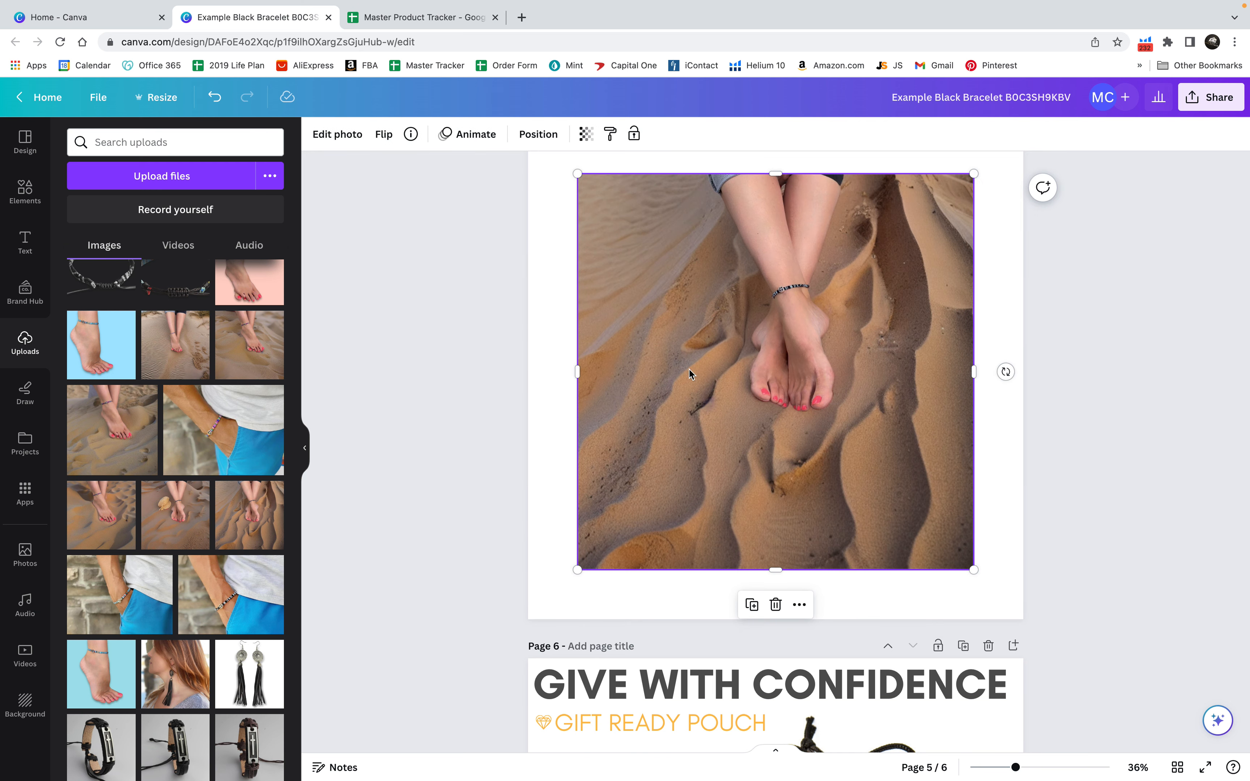
pyautogui.scroll(2, 690, 369)
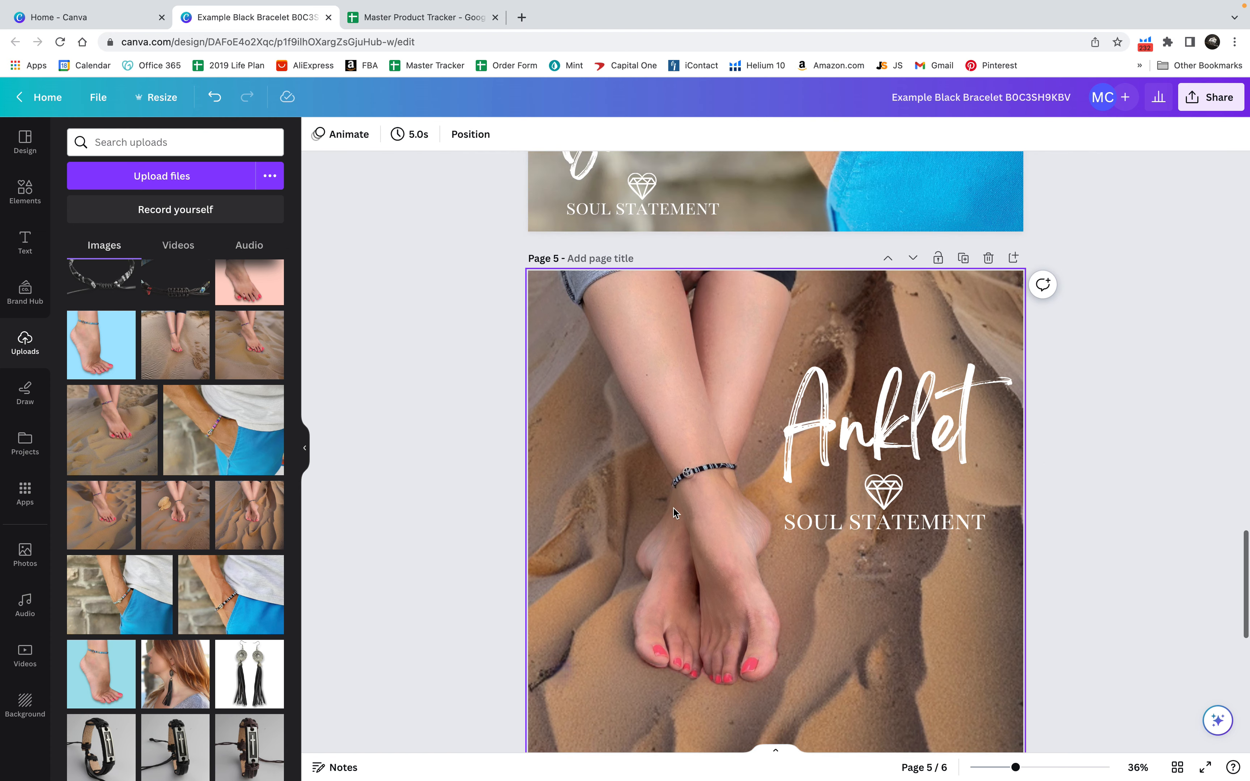
# Step: Delete the multicolored bracelet photo beside the black pouch on page 6
pyautogui.scroll(-7, 987, 544)
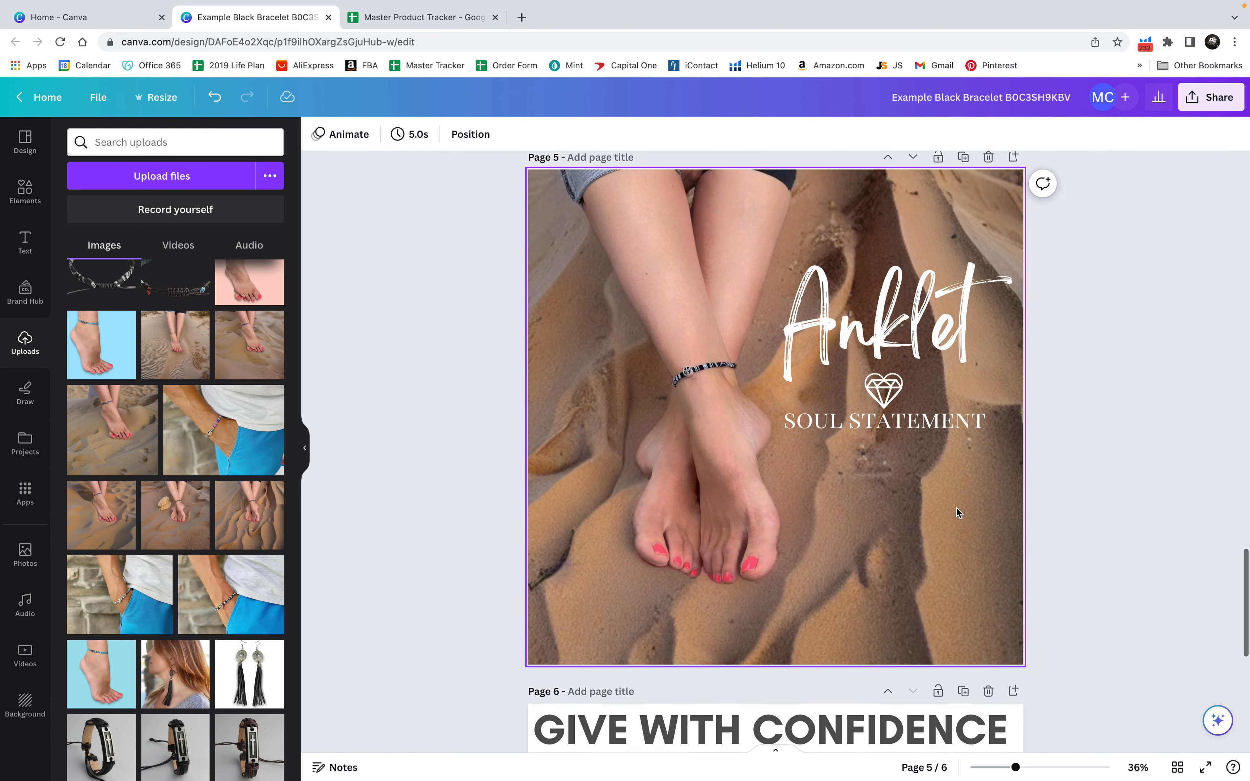
pyautogui.scroll(-5, 1028, 569)
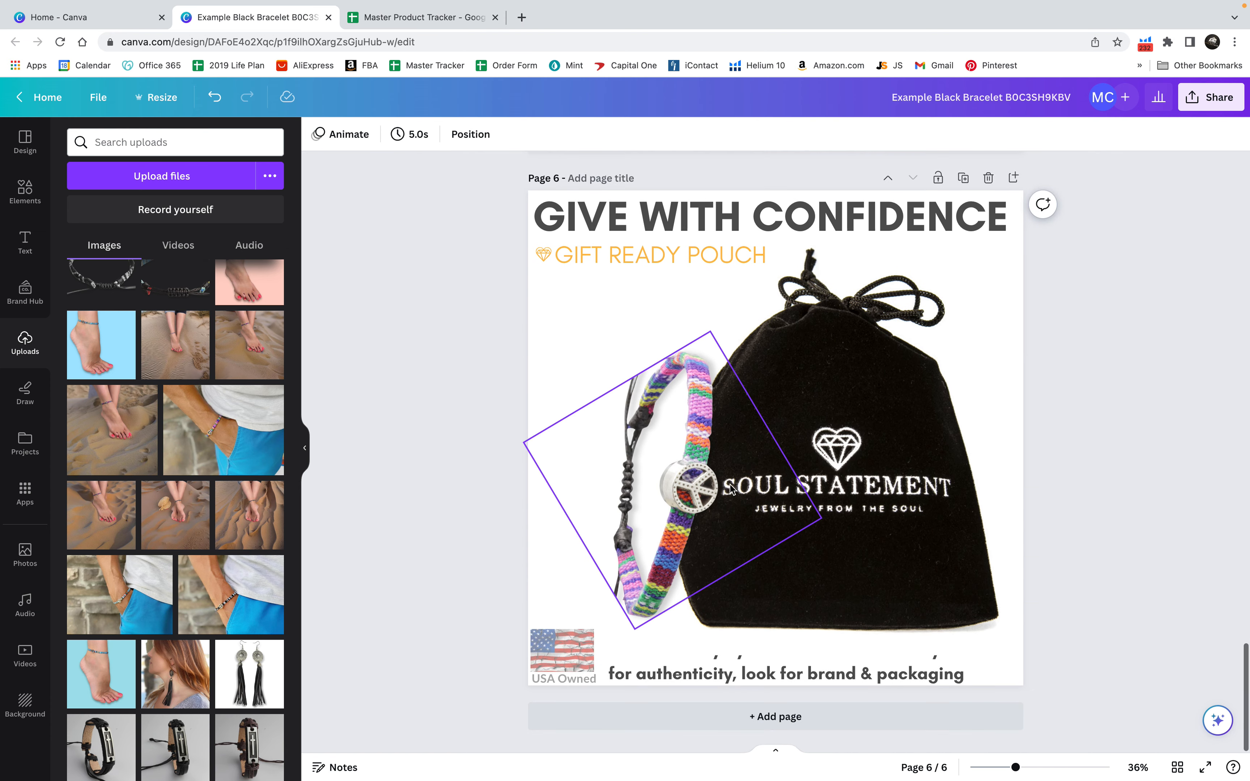
pyautogui.click(709, 506)
pyautogui.press('Delete')
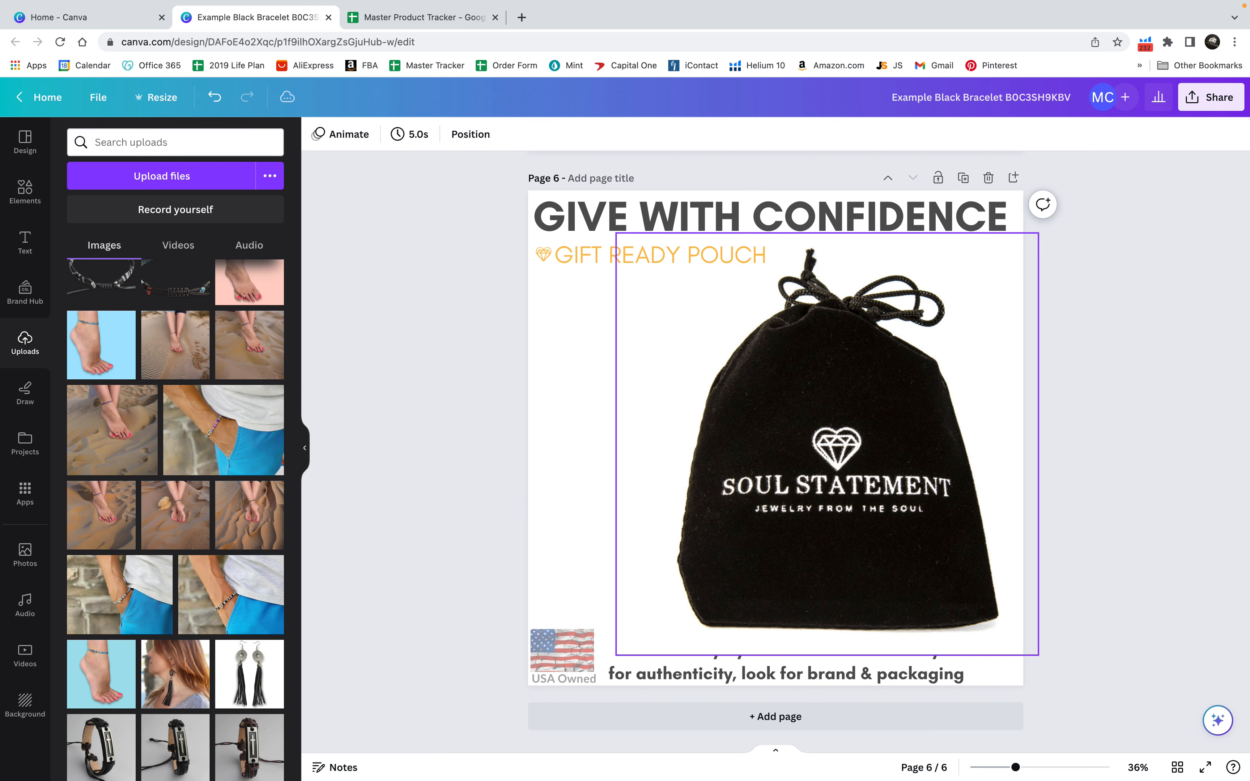
# Step: Add the black-and-white bracelet cutout to page 6, tilt it toward upright, and place it against the side of the pouch
pyautogui.scroll(5, 155, 439)
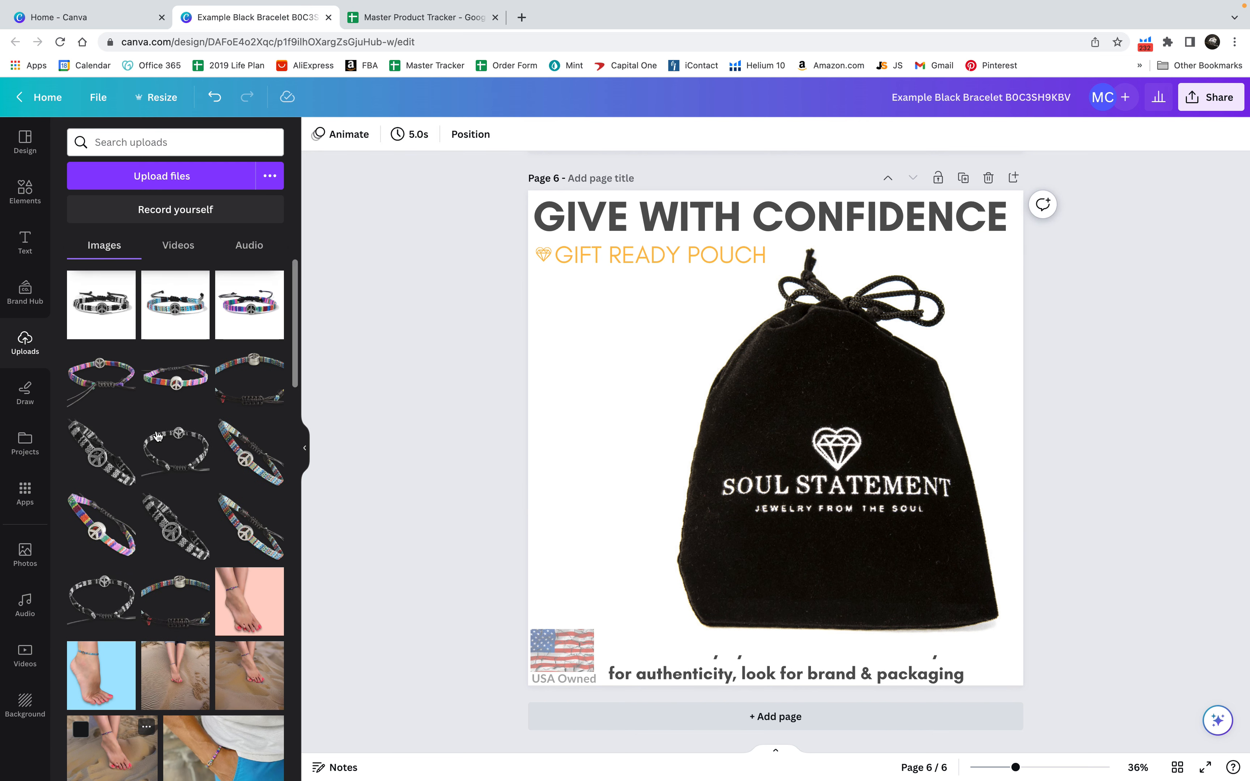
pyautogui.click(167, 543)
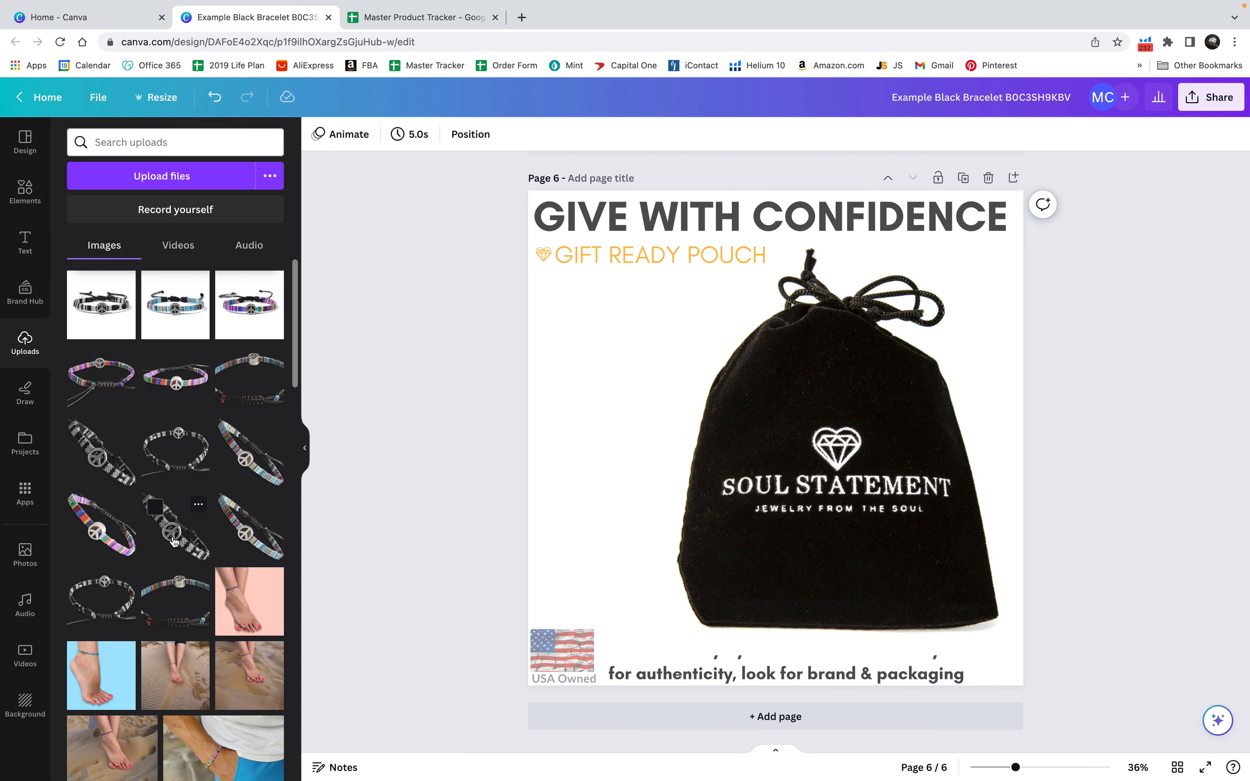
pyautogui.moveTo(776, 587); pyautogui.dragTo(913, 380)
pyautogui.moveTo(811, 434); pyautogui.dragTo(716, 495)
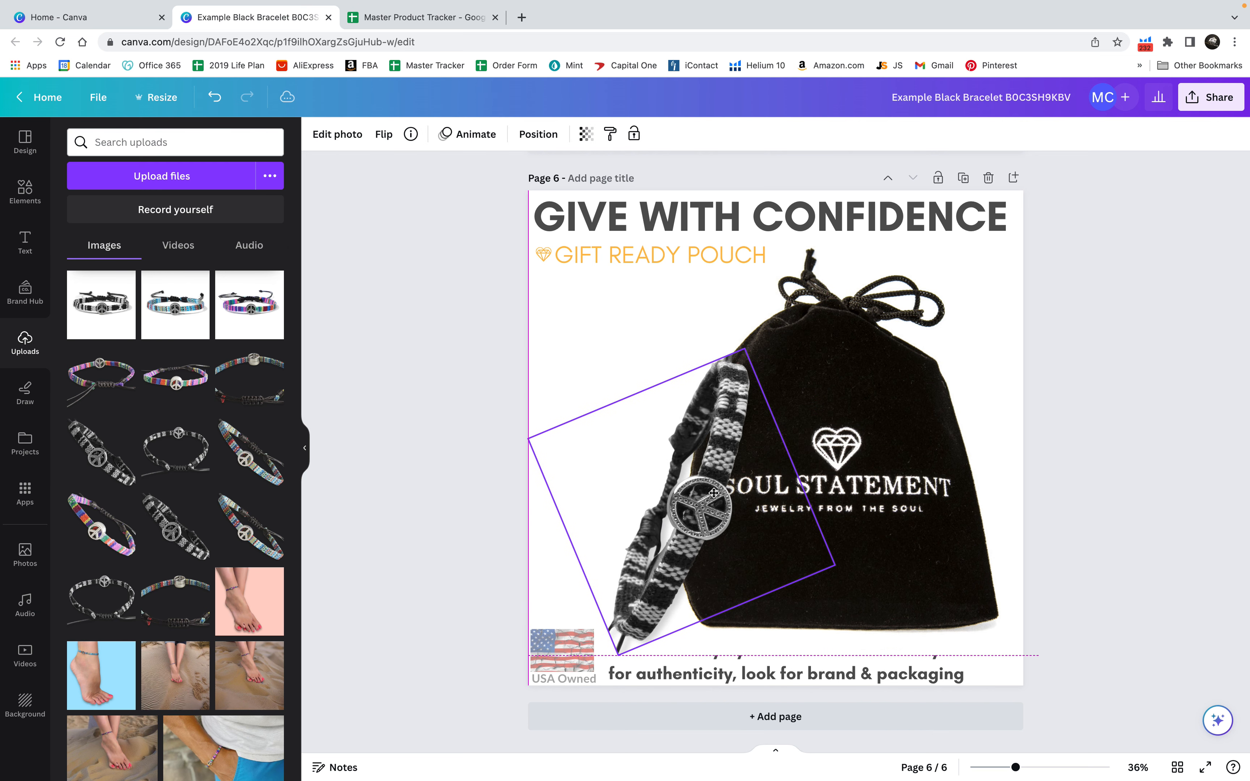
# Step: Fine-tune the page 6 bracelet's rotation and shift it slightly away from the pouch logo
pyautogui.click(1156, 377)
pyautogui.click(705, 488)
pyautogui.moveTo(819, 445); pyautogui.dragTo(822, 426)
pyautogui.moveTo(707, 487); pyautogui.dragTo(694, 486)
pyautogui.click(1094, 494)
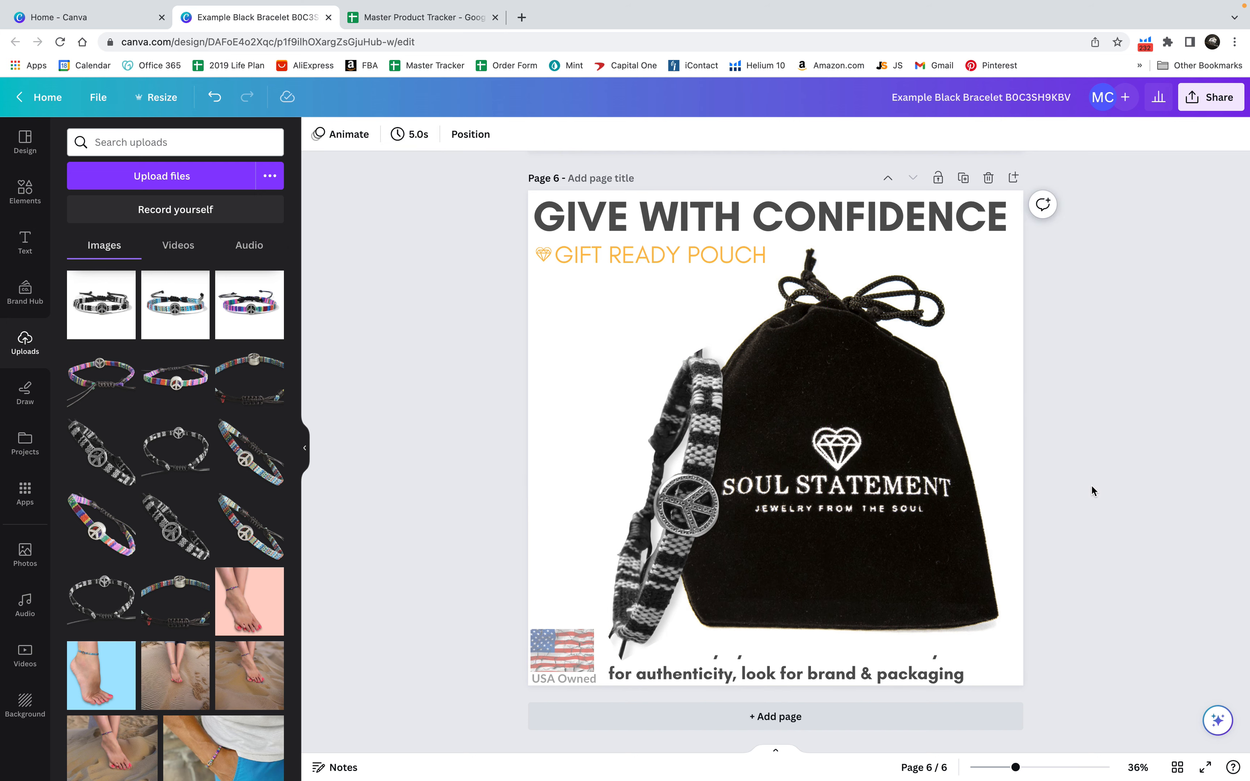
# Step: Download all pages of the design as JPG files at quality 100
pyautogui.scroll(20, 1092, 485)
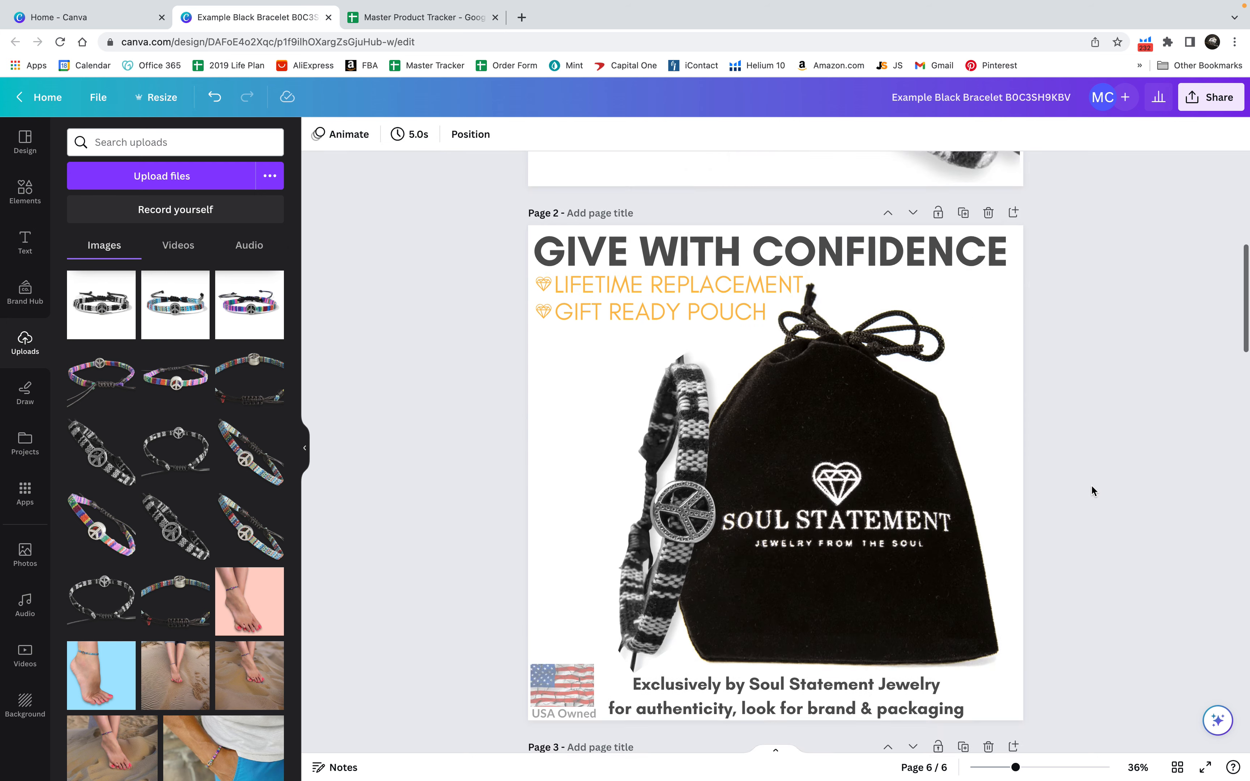
pyautogui.click(1210, 97)
pyautogui.click(1012, 393)
pyautogui.click(1099, 195)
pyautogui.click(1099, 232)
pyautogui.moveTo(1178, 294); pyautogui.dragTo(1240, 295)
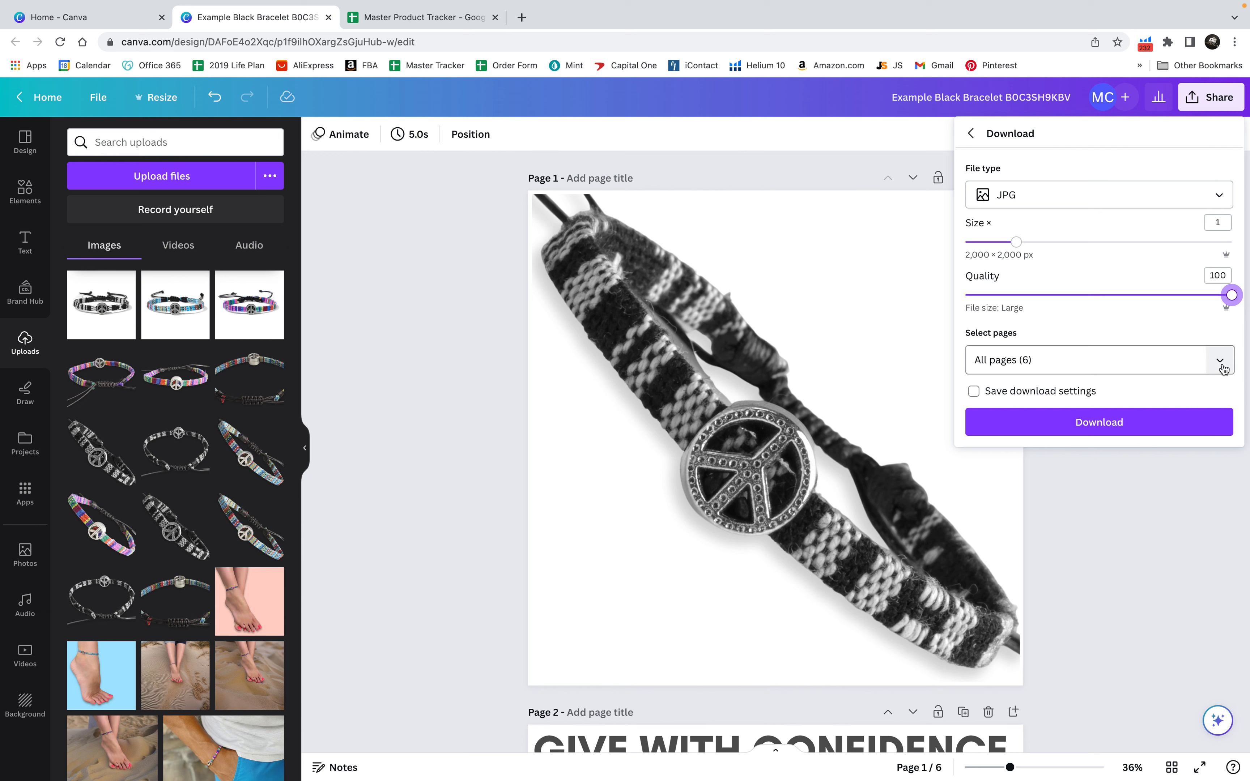
pyautogui.click(1115, 425)
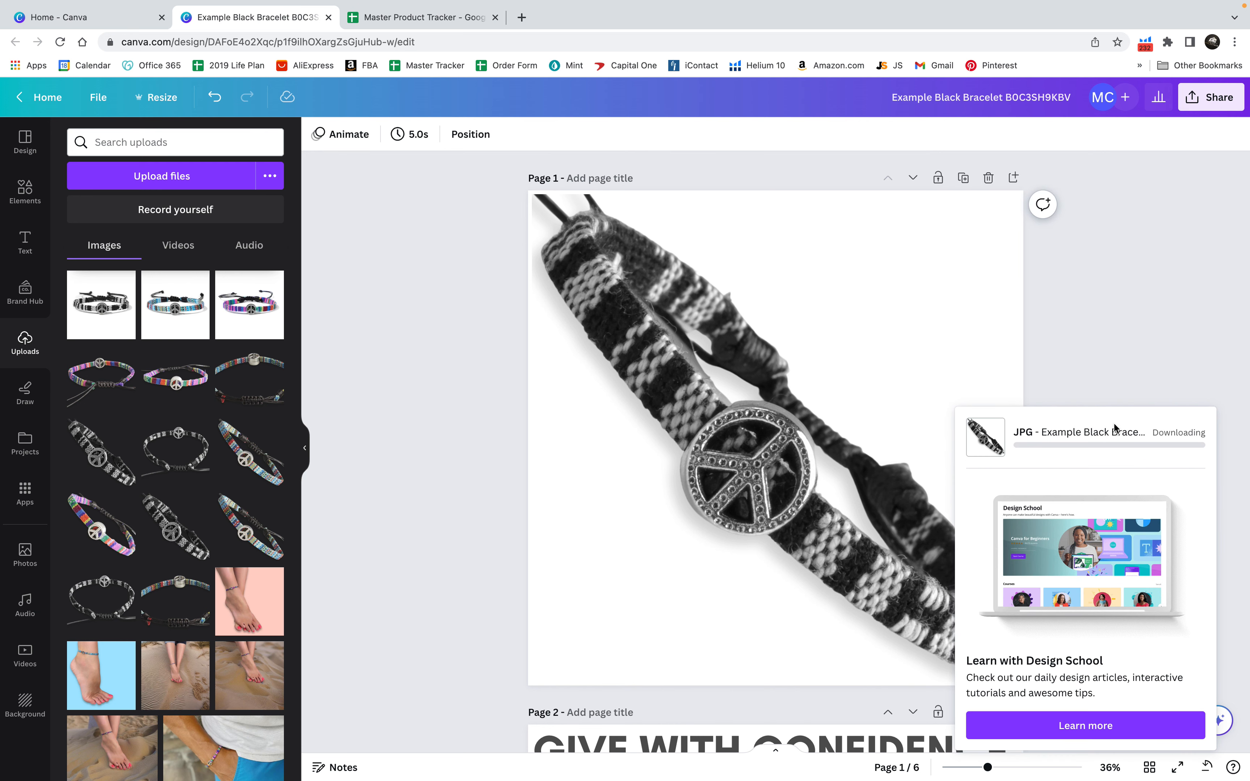